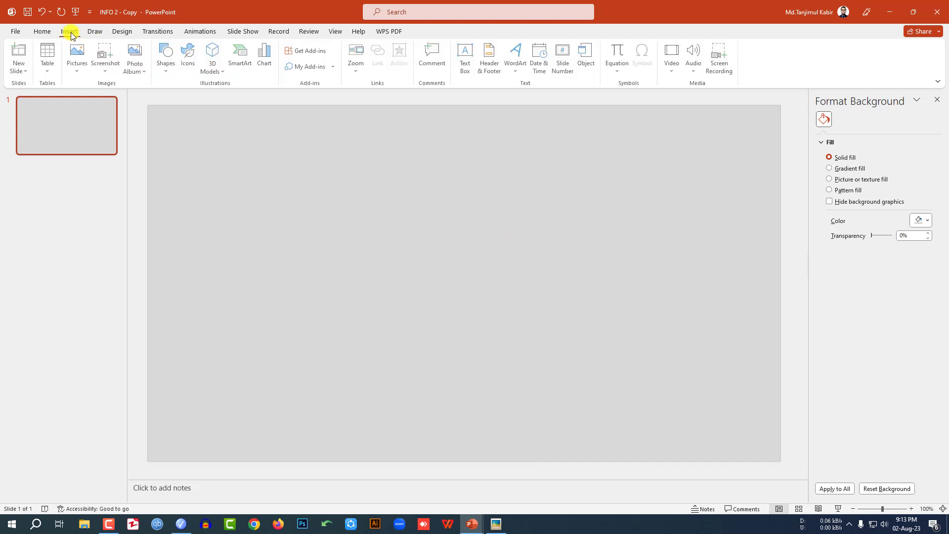
# - Draw a blue rounded rectangle on the left side of the slide
pyautogui.click(166, 70)
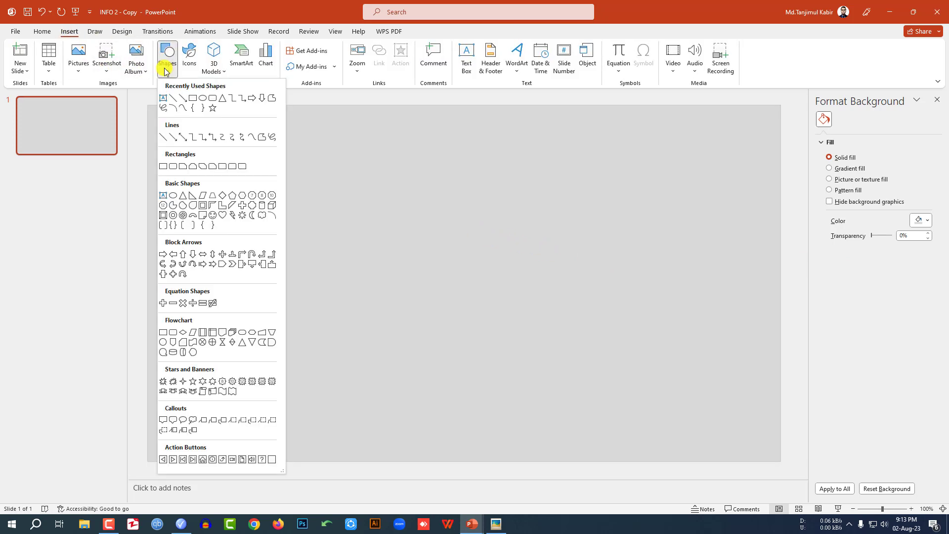
pyautogui.click(212, 101)
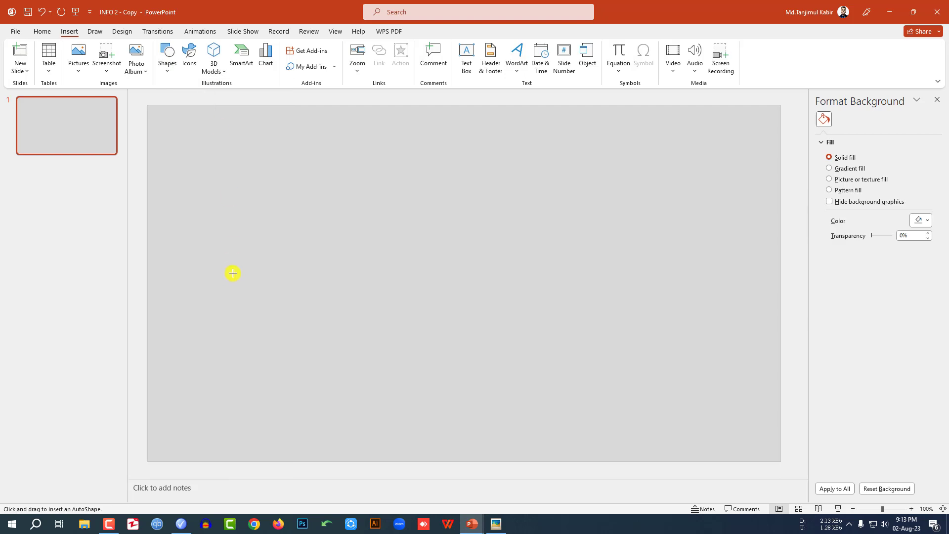
pyautogui.moveTo(193, 228); pyautogui.dragTo(300, 319)
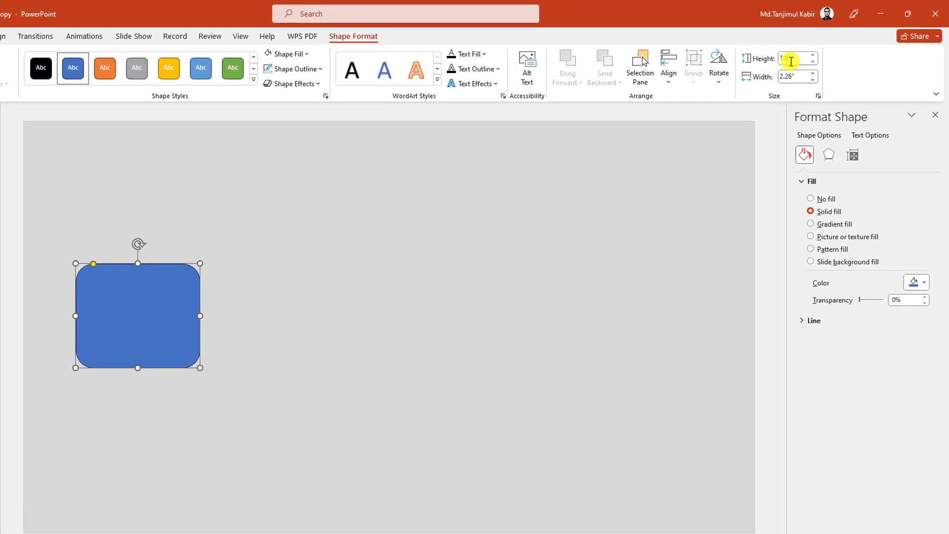
# - Size the rounded rectangle to 2.46" by 2.46" and shift it slightly left
pyautogui.click(794, 59)
pyautogui.write('2.46')
pyautogui.click(798, 75)
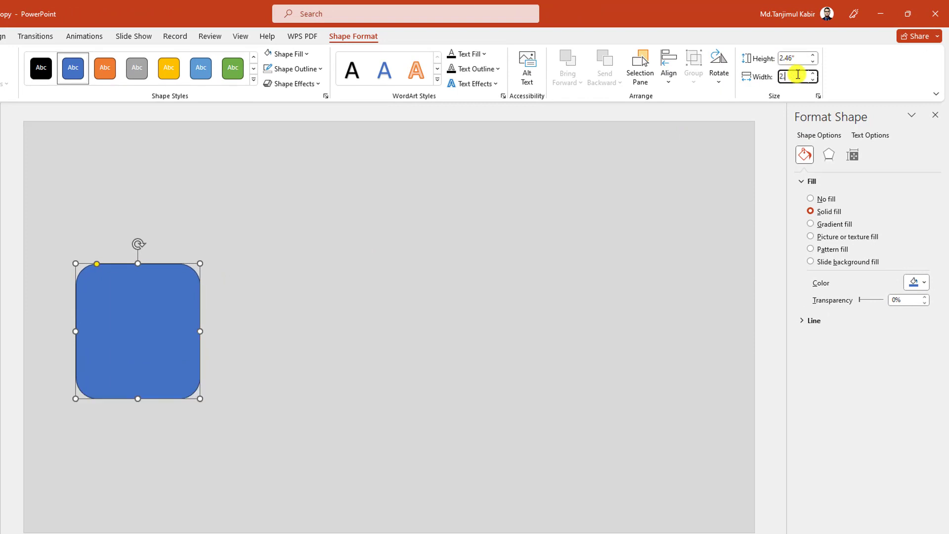
pyautogui.write('2.46')
pyautogui.click(387, 266)
pyautogui.click(111, 272)
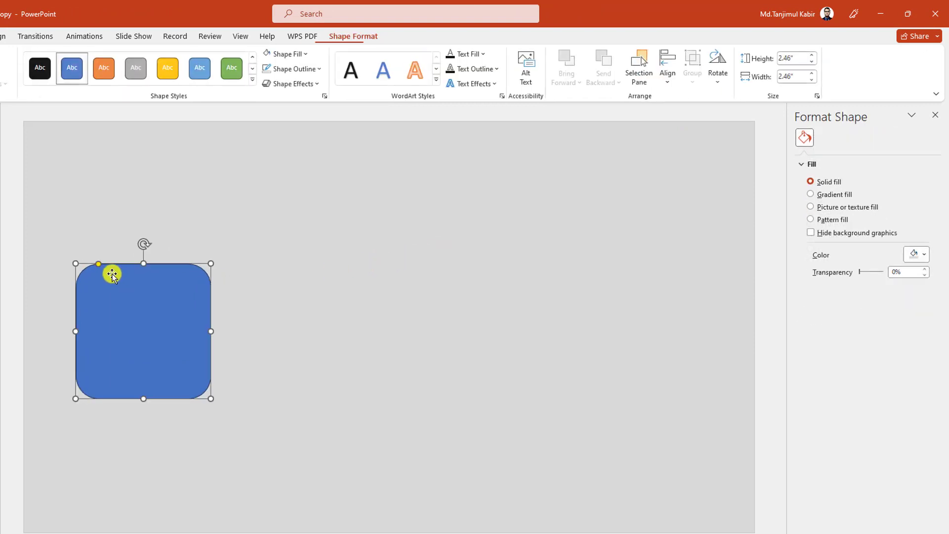
pyautogui.moveTo(99, 267); pyautogui.dragTo(91, 268)
# - Remove the square's outline and fill it white
pyautogui.click(302, 69)
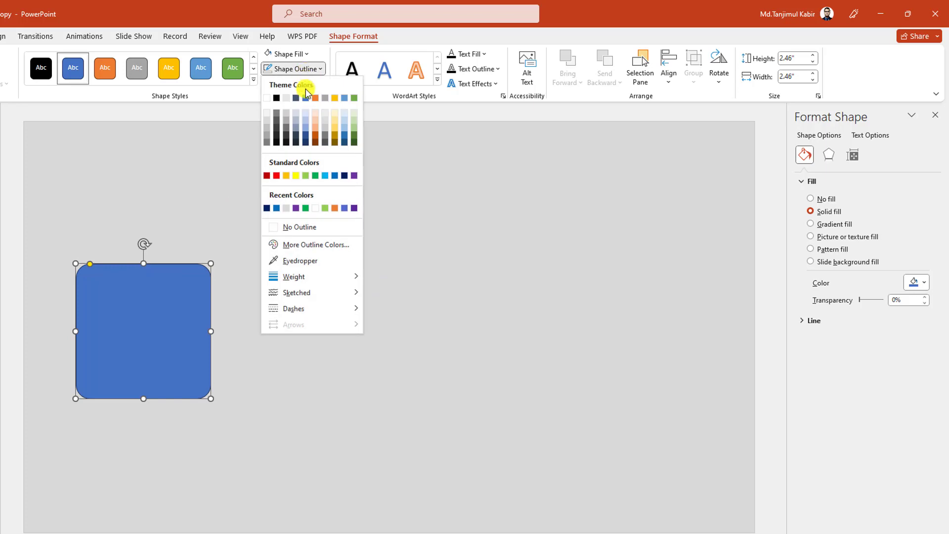
pyautogui.click(297, 224)
pyautogui.click(306, 85)
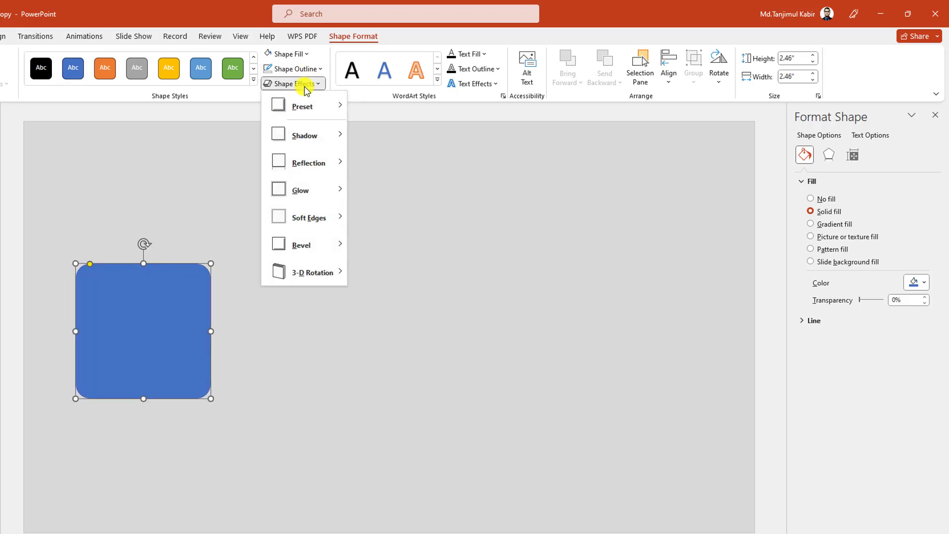
pyautogui.click(297, 53)
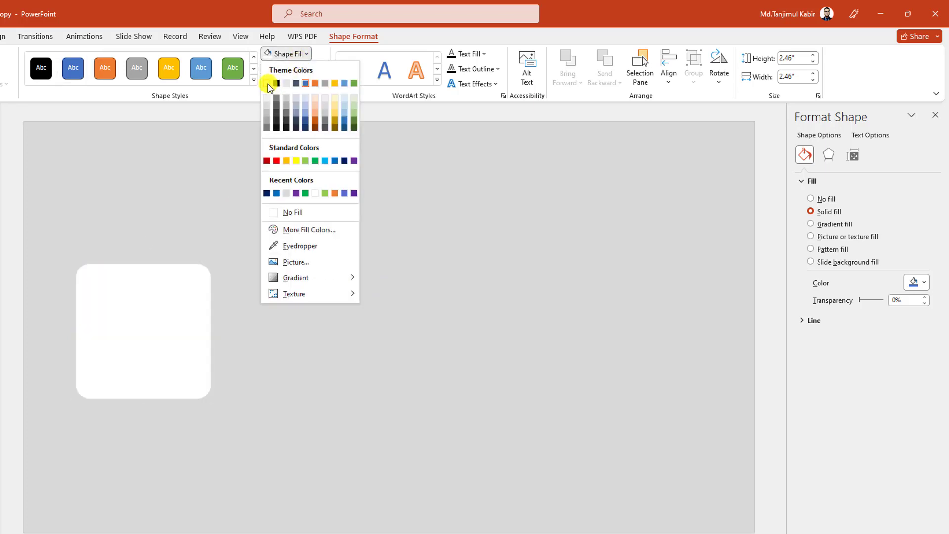
pyautogui.click(271, 86)
# - Apply a 3-D preset effect and a centred outer shadow to the white card
pyautogui.click(308, 84)
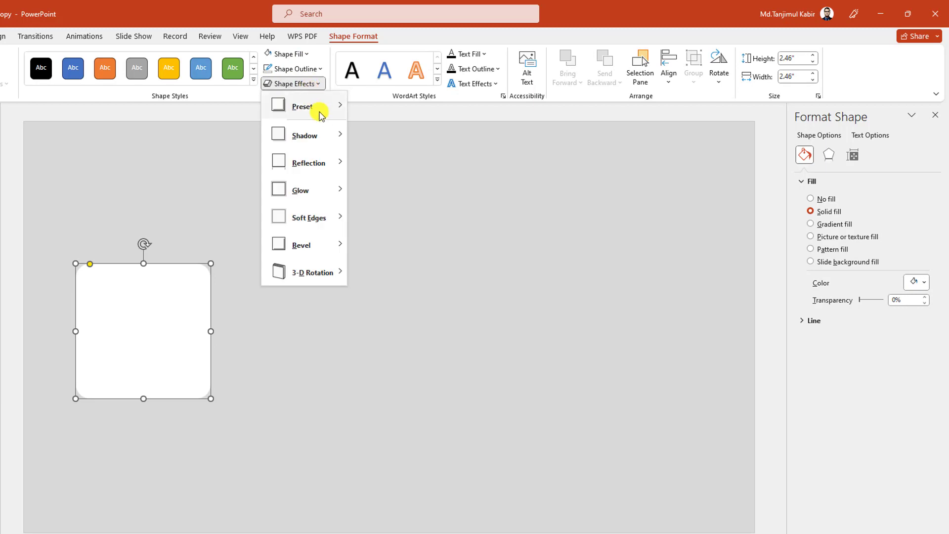
pyautogui.moveTo(320, 113)
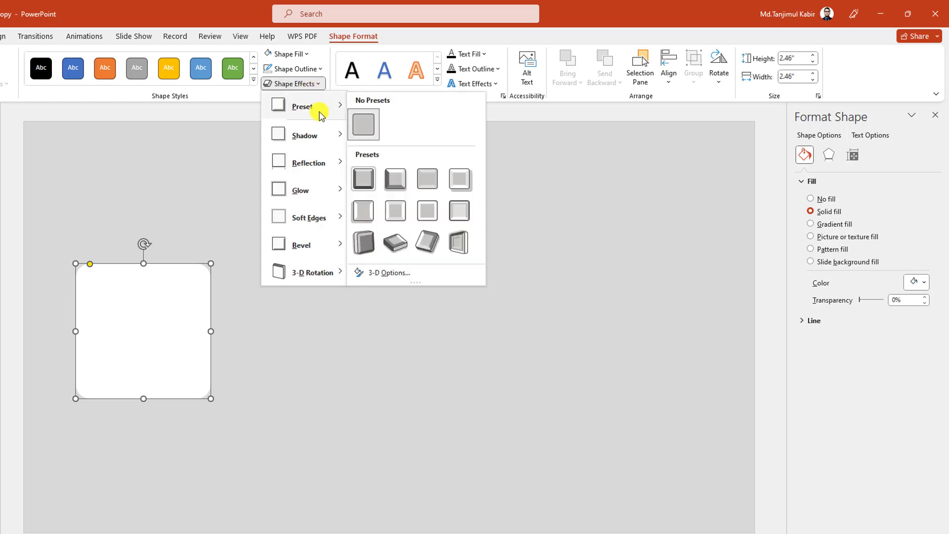
pyautogui.click(396, 212)
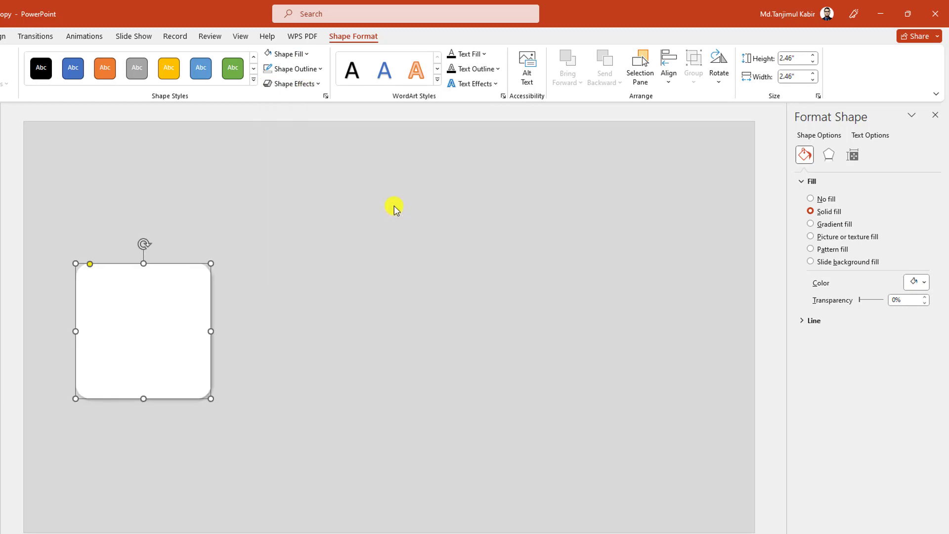
pyautogui.click(312, 88)
pyautogui.moveTo(322, 137)
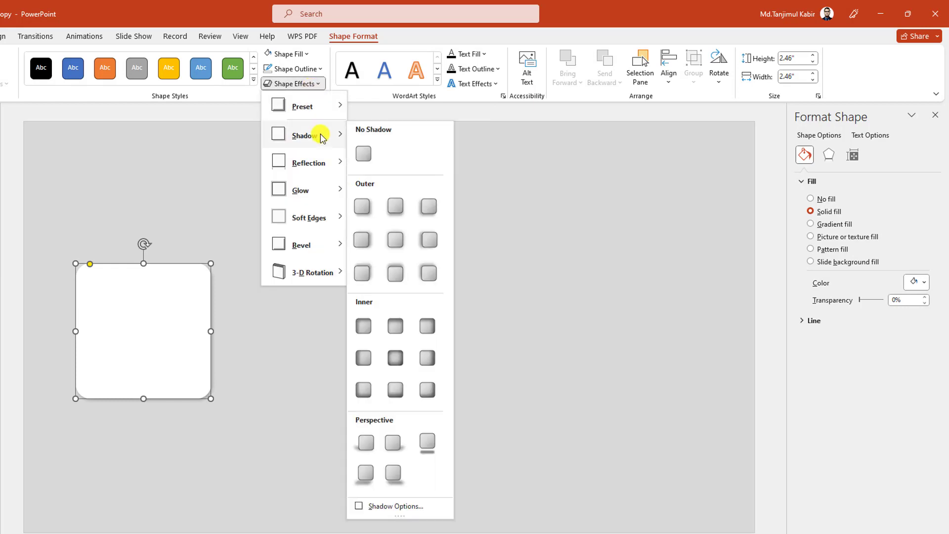
pyautogui.click(394, 241)
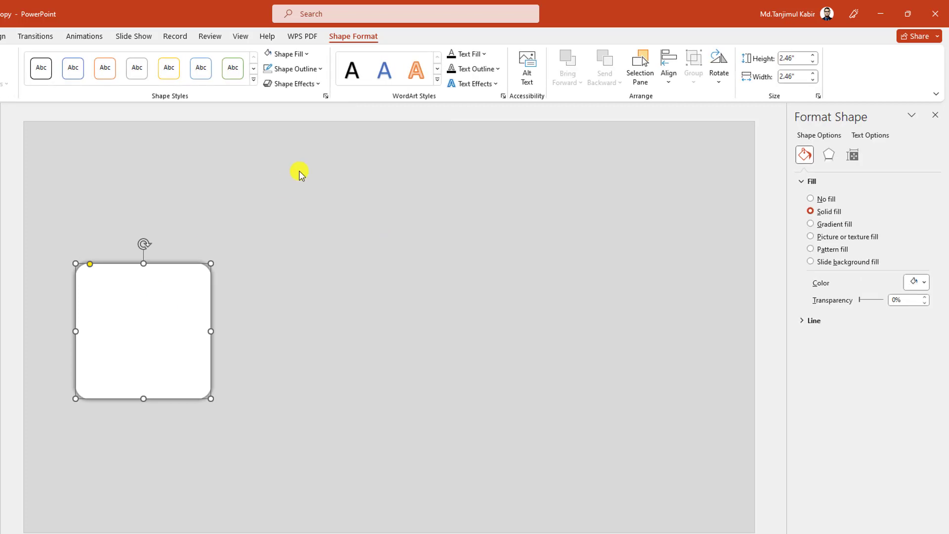
# - Add an Angle bevel to the white card
pyautogui.click(303, 84)
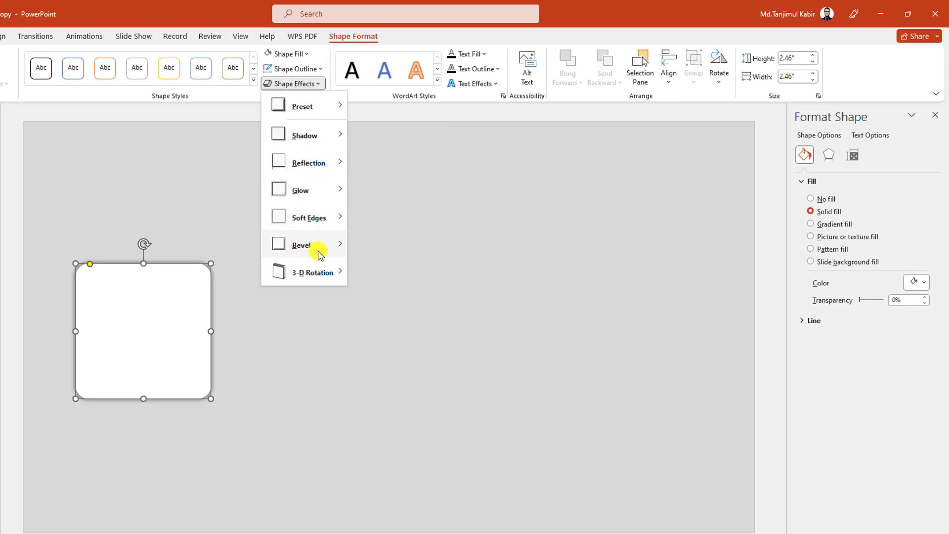
pyautogui.moveTo(318, 251)
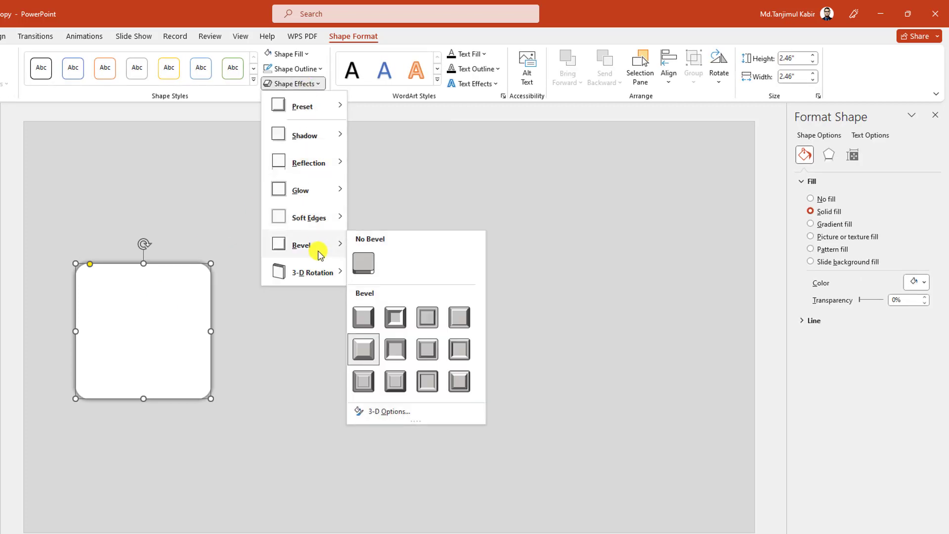
pyautogui.click(367, 347)
pyautogui.click(358, 331)
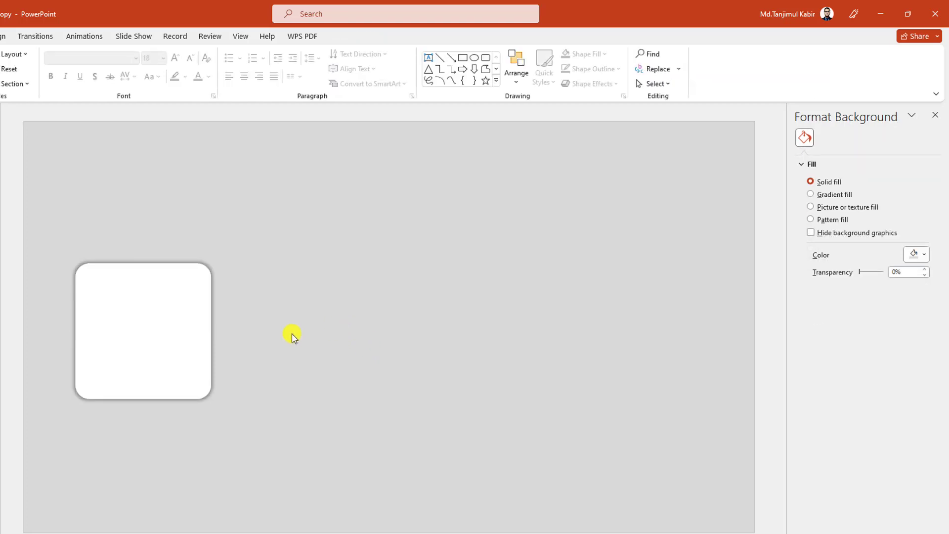
pyautogui.click(46, 79)
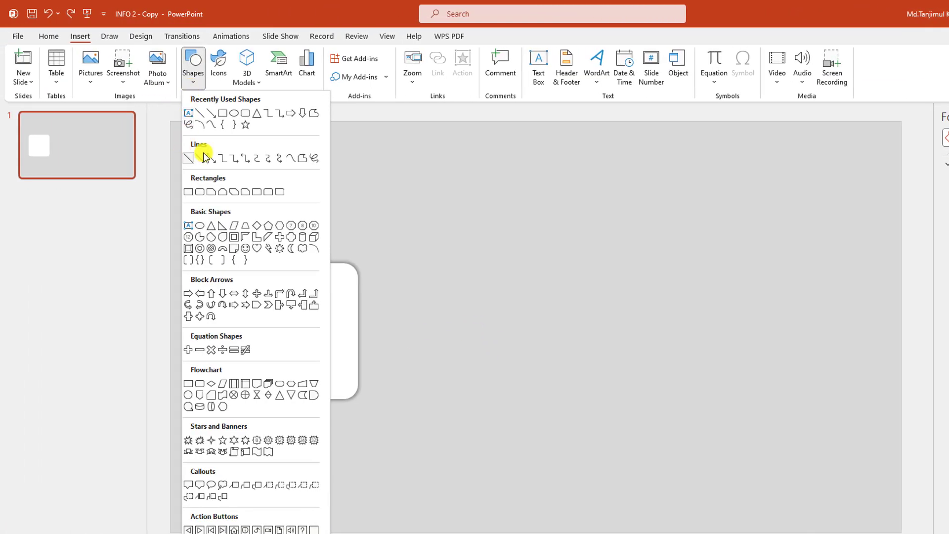
# - Draw a second rounded rectangle, send it behind the card and remove its outline
pyautogui.click(248, 115)
pyautogui.moveTo(213, 327); pyautogui.dragTo(365, 413)
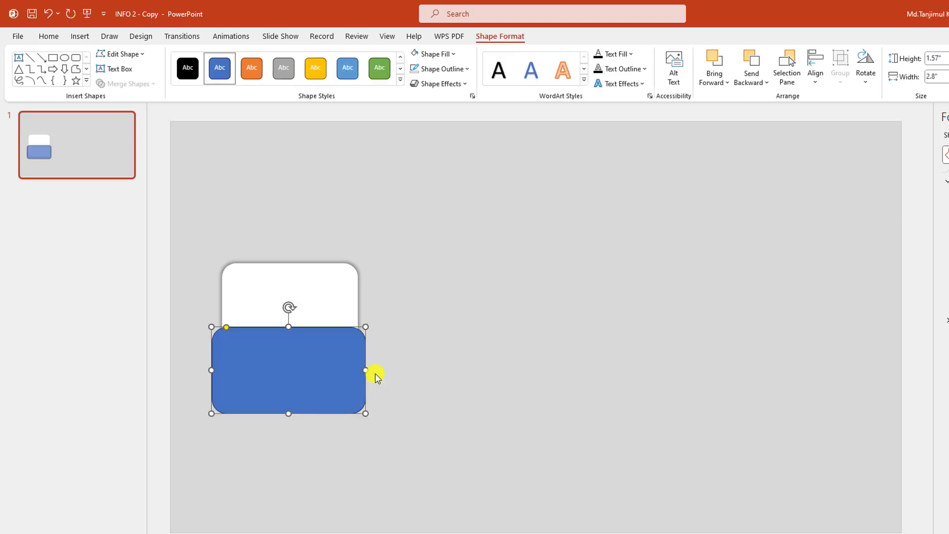
pyautogui.rightClick(304, 371)
pyautogui.click(344, 210)
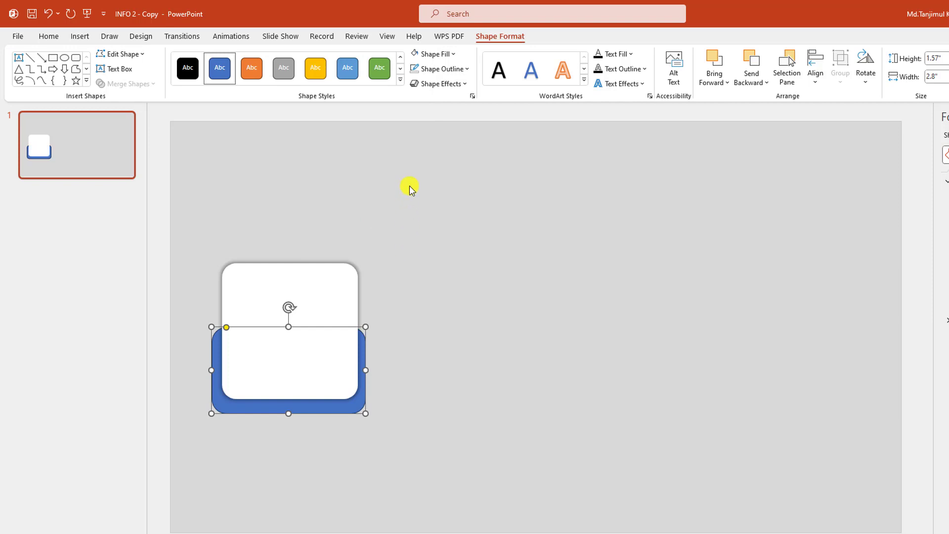
pyautogui.click(447, 69)
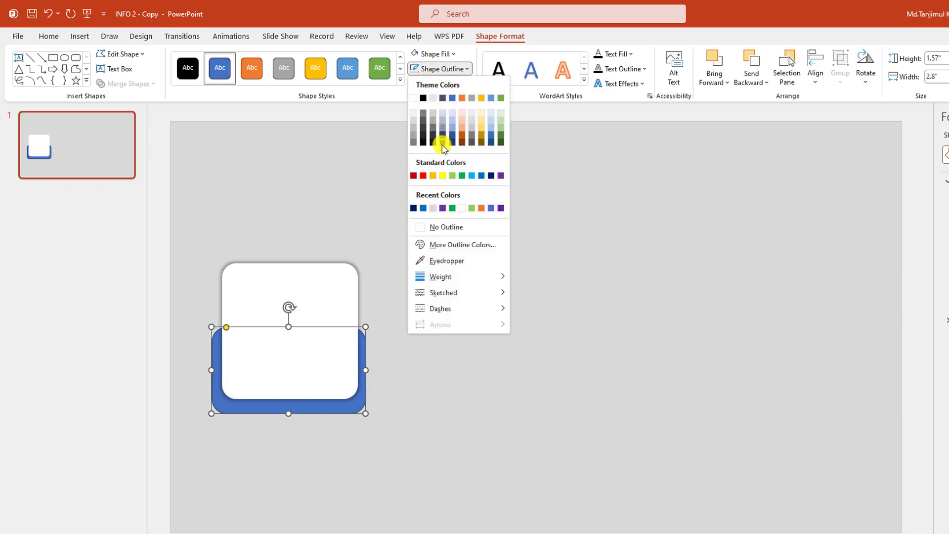
pyautogui.click(446, 228)
# - Make the blue shape 1.66" tall and move it to the right of the card
pyautogui.moveTo(350, 406); pyautogui.dragTo(352, 400)
pyautogui.hotkey('ctrl', 'Down')
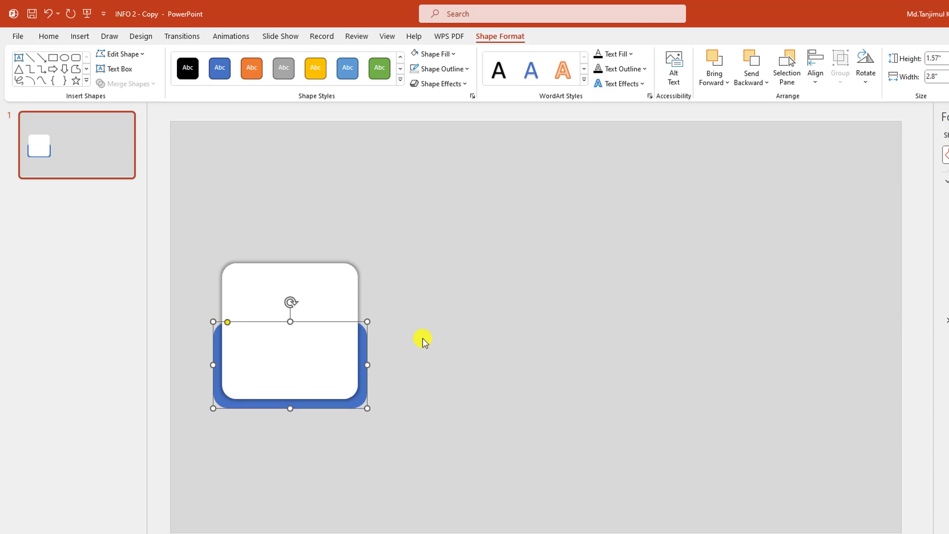
pyautogui.moveTo(290, 321); pyautogui.dragTo(290, 317)
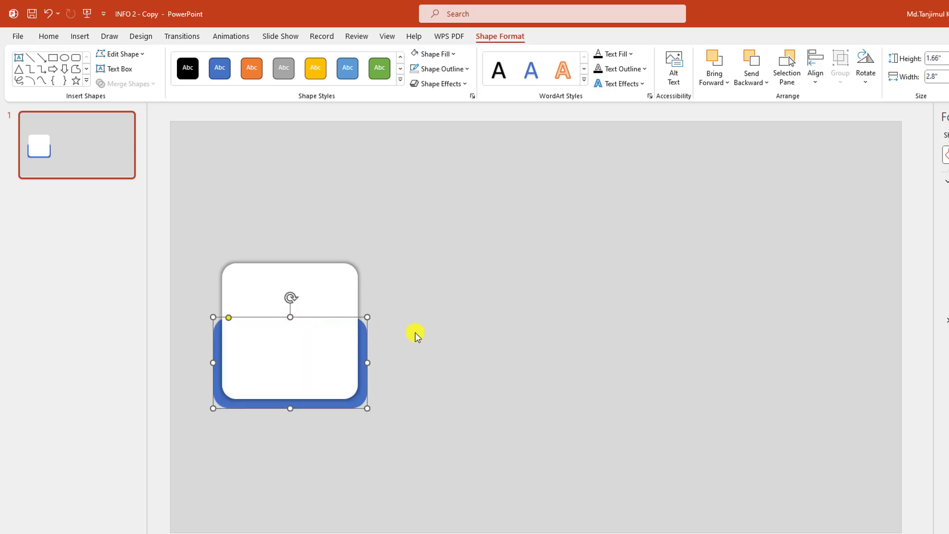
pyautogui.click(415, 335)
pyautogui.moveTo(341, 403); pyautogui.dragTo(556, 409)
pyautogui.click(79, 37)
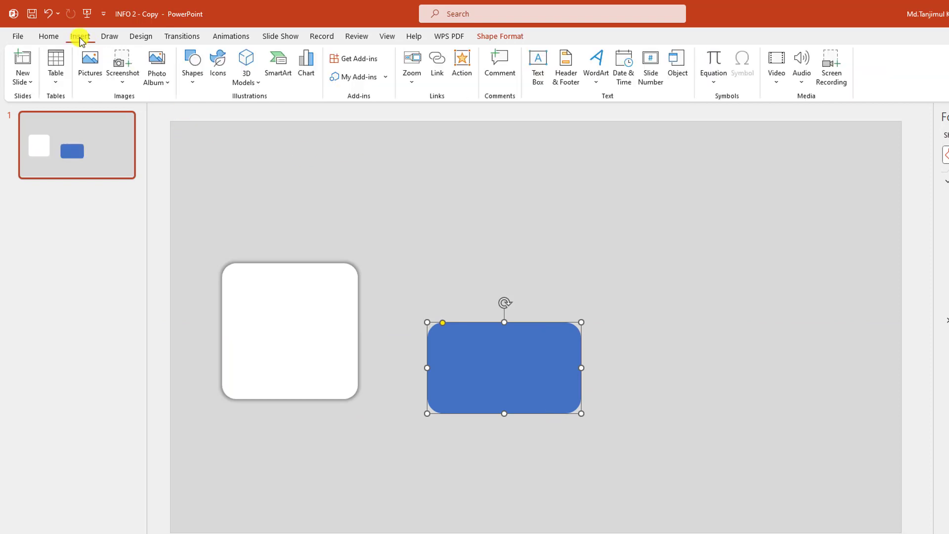
# - Draw an outline-free rectangle bar across the top of the blue shape
pyautogui.click(192, 75)
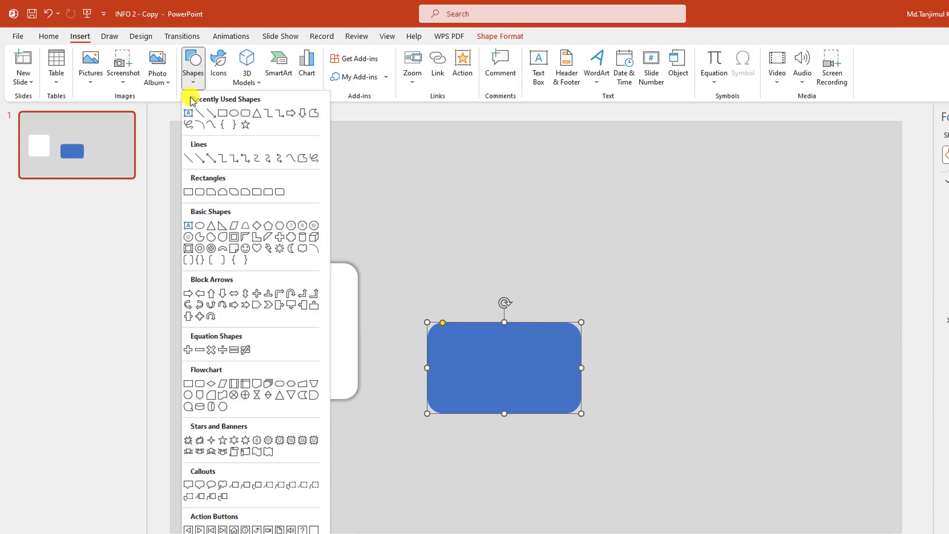
pyautogui.click(221, 115)
pyautogui.moveTo(441, 322); pyautogui.dragTo(620, 337)
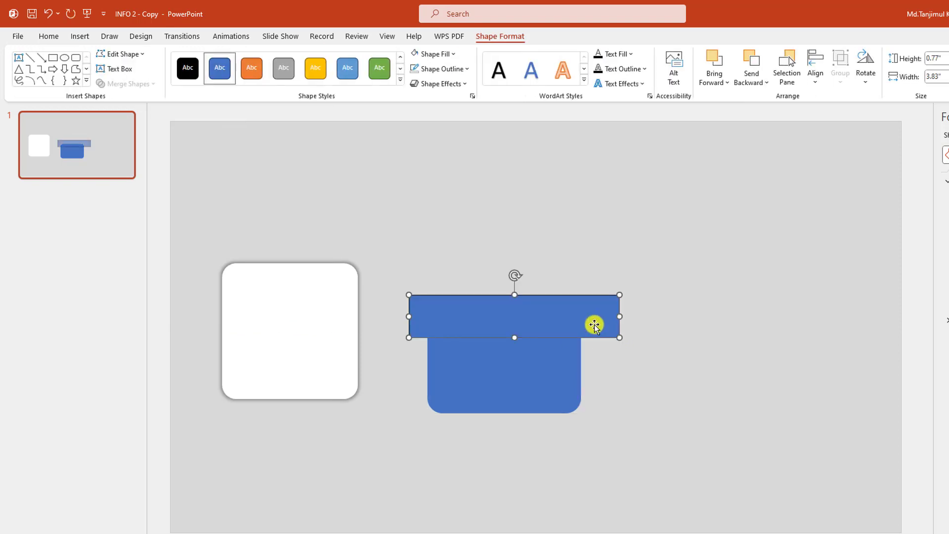
pyautogui.click(447, 69)
pyautogui.click(452, 226)
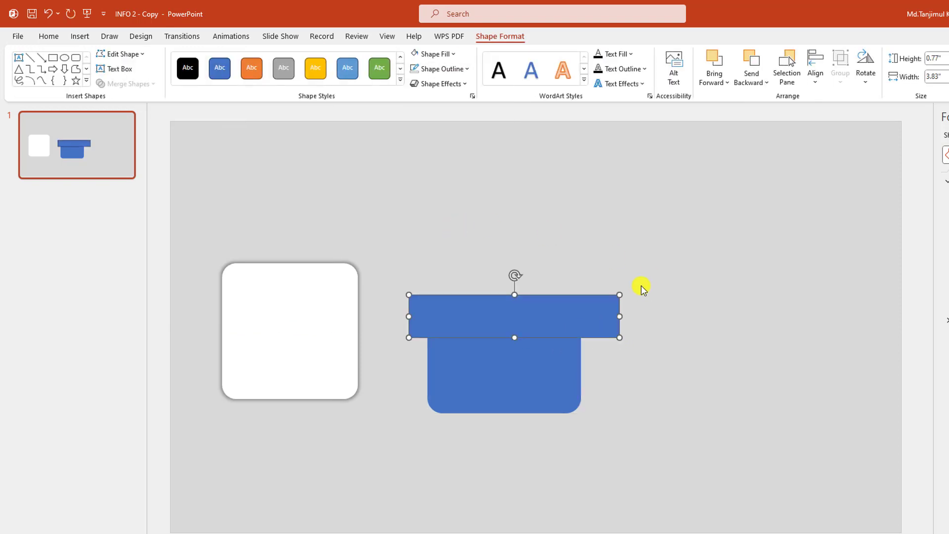
# - Subtract the bar from the blue shape, then move it under the card and stretch it
pyautogui.click(545, 387)
pyautogui.keyDown('shift'); pyautogui.click(603, 319); pyautogui.keyUp('shift')
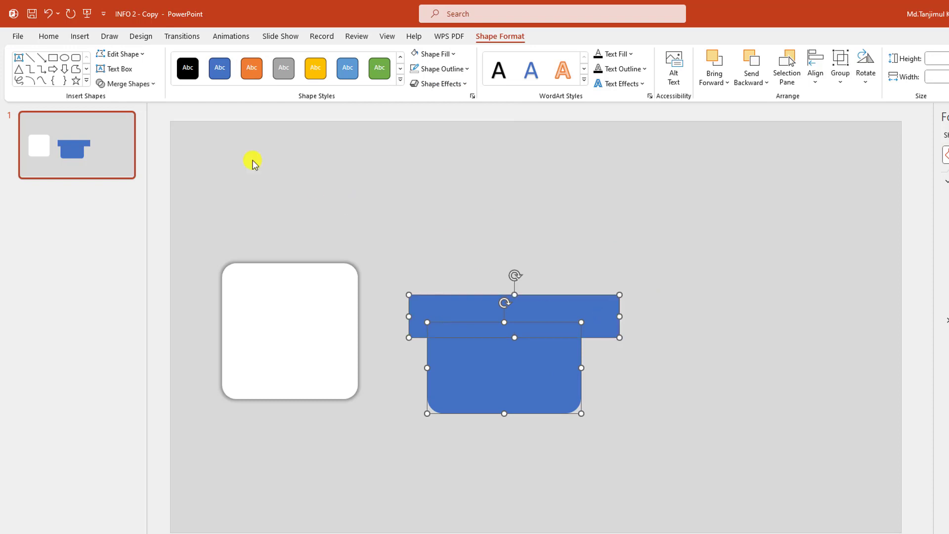
pyautogui.click(140, 82)
pyautogui.click(127, 164)
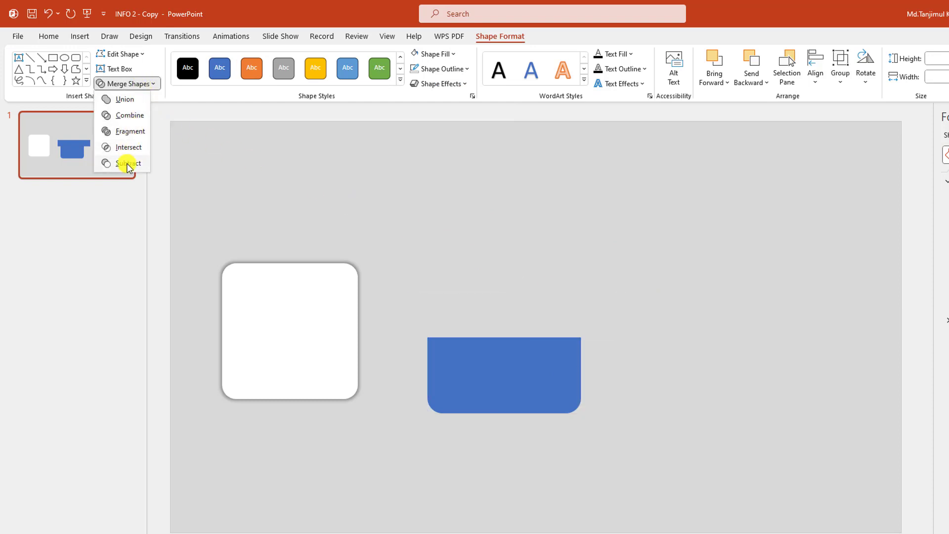
pyautogui.moveTo(520, 392); pyautogui.dragTo(333, 357)
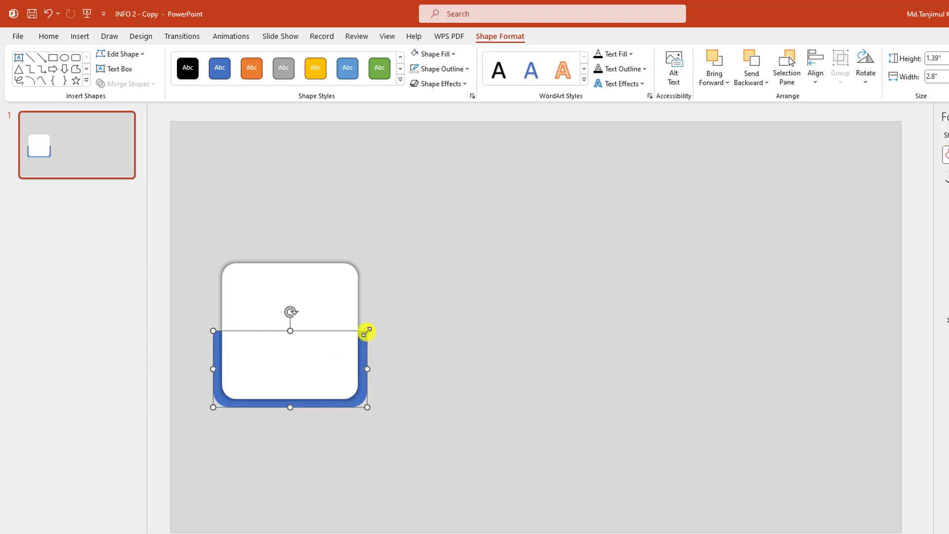
pyautogui.moveTo(290, 331); pyautogui.dragTo(499, 327)
pyautogui.click(79, 36)
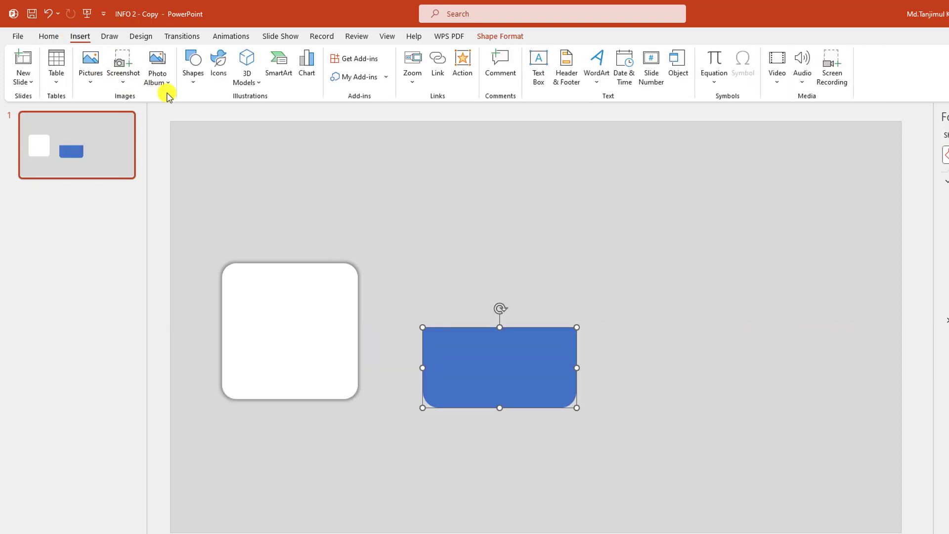
# - Draw a small outline-free diamond at the blue shape's top-right corner, filled with background grey
pyautogui.click(196, 87)
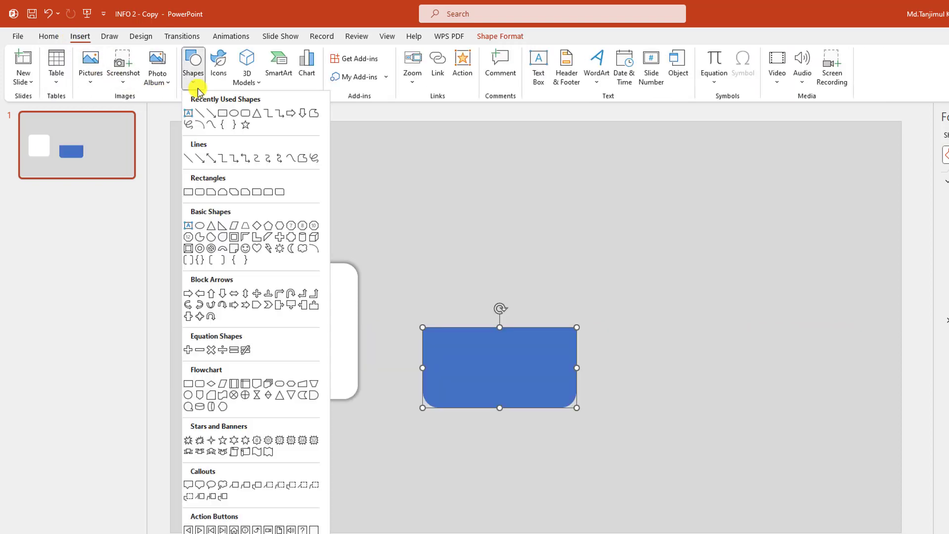
pyautogui.click(255, 228)
pyautogui.moveTo(606, 305)
pyautogui.mouseDown()
pyautogui.moveTo(660, 356)
pyautogui.moveTo(557, 341)
pyautogui.moveTo(555, 331)
pyautogui.mouseUp()
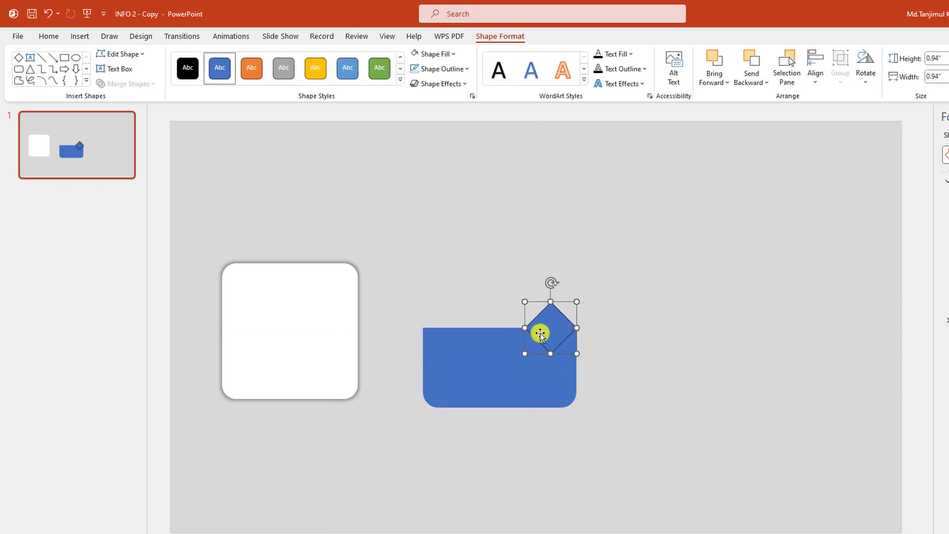
pyautogui.click(463, 69)
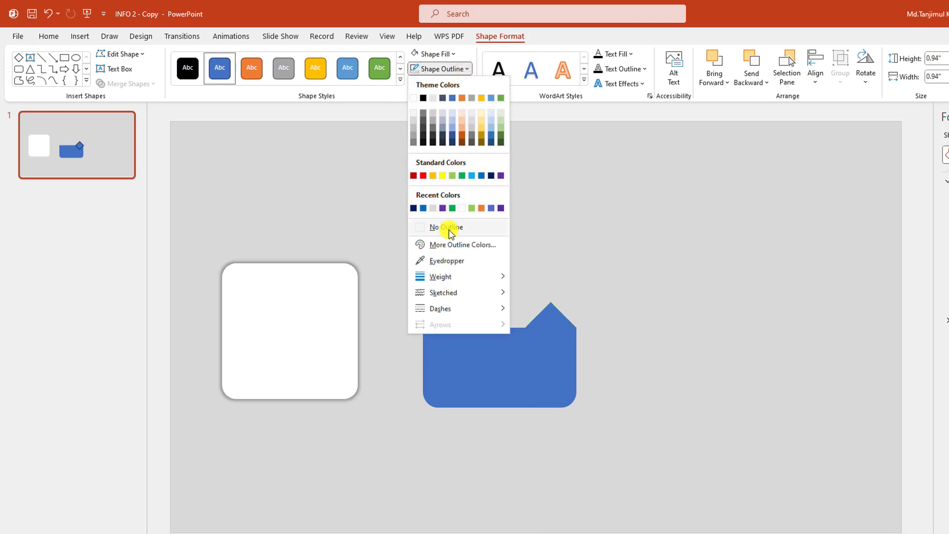
pyautogui.click(447, 229)
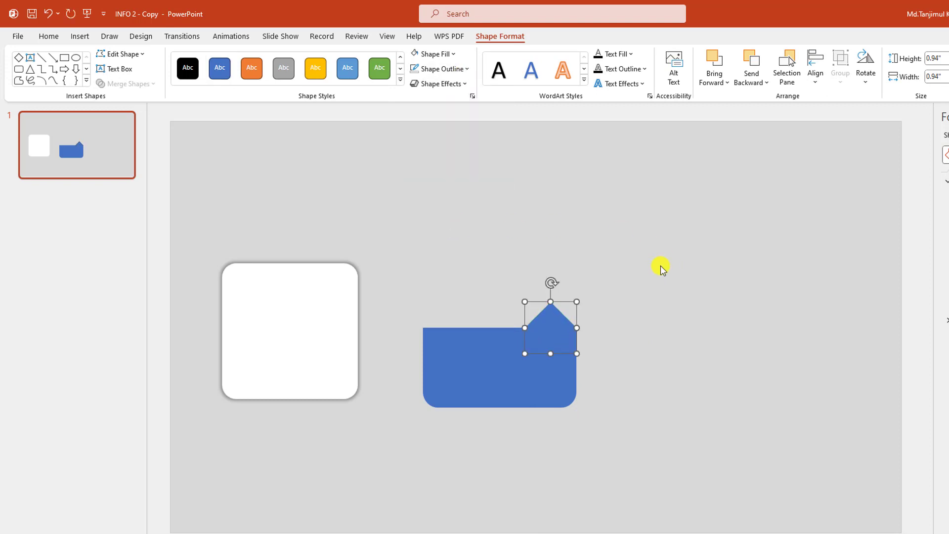
pyautogui.click(451, 54)
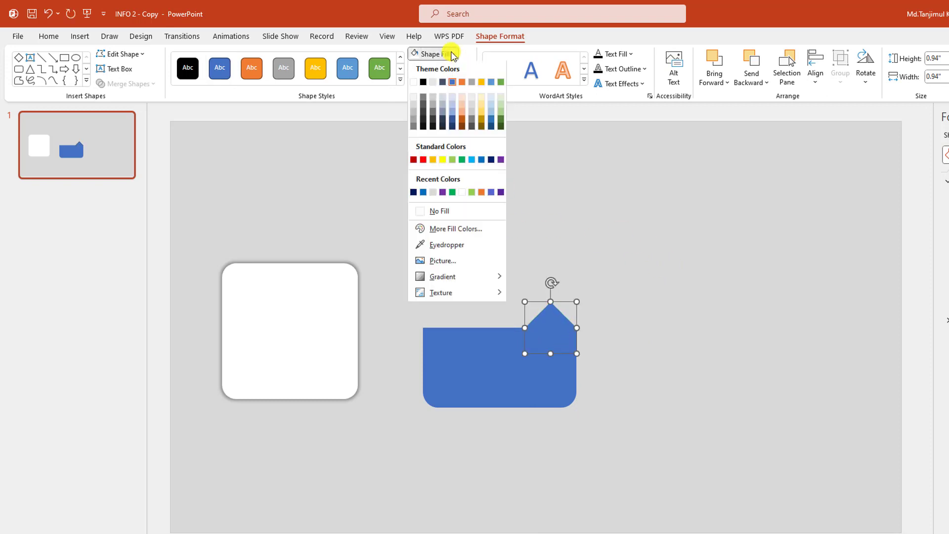
pyautogui.click(438, 244)
pyautogui.click(542, 228)
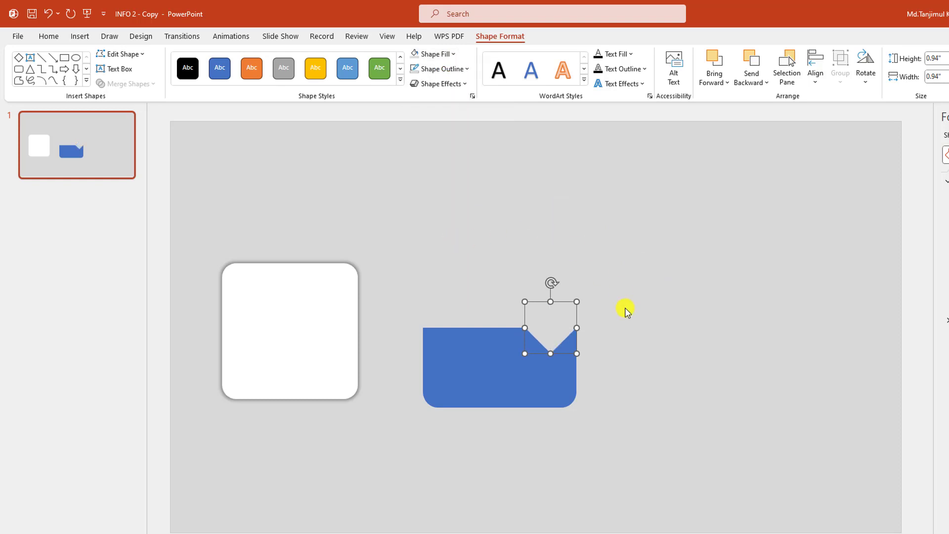
# - Copy the diamond to the top-left corner and move the blue shape and diamonds under the card
pyautogui.moveTo(560, 345); pyautogui.dragTo(452, 334)
pyautogui.click(684, 298)
pyautogui.moveTo(396, 250); pyautogui.dragTo(678, 493)
pyautogui.moveTo(562, 402); pyautogui.dragTo(324, 390)
# - Send both grey diamonds behind the white card
pyautogui.click(343, 328)
pyautogui.rightClick(344, 329)
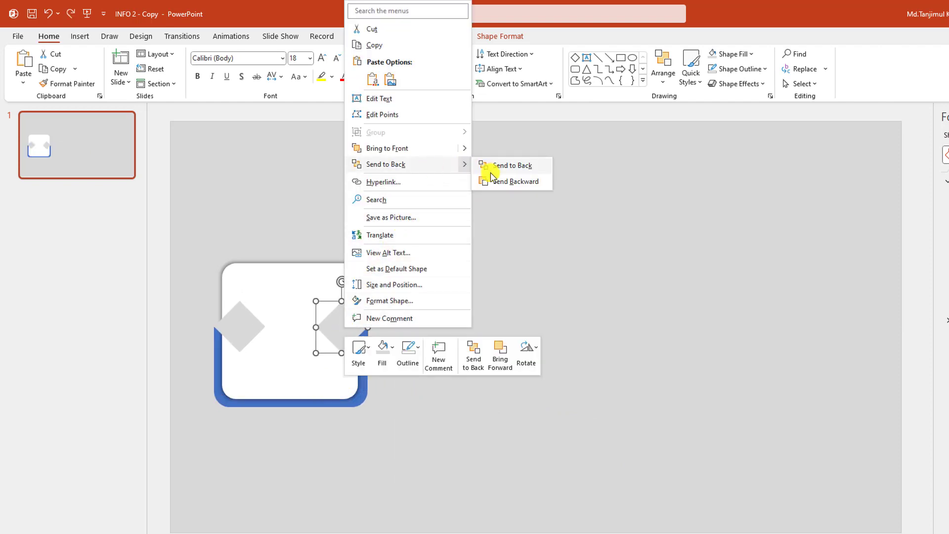
pyautogui.click(492, 166)
pyautogui.click(239, 330)
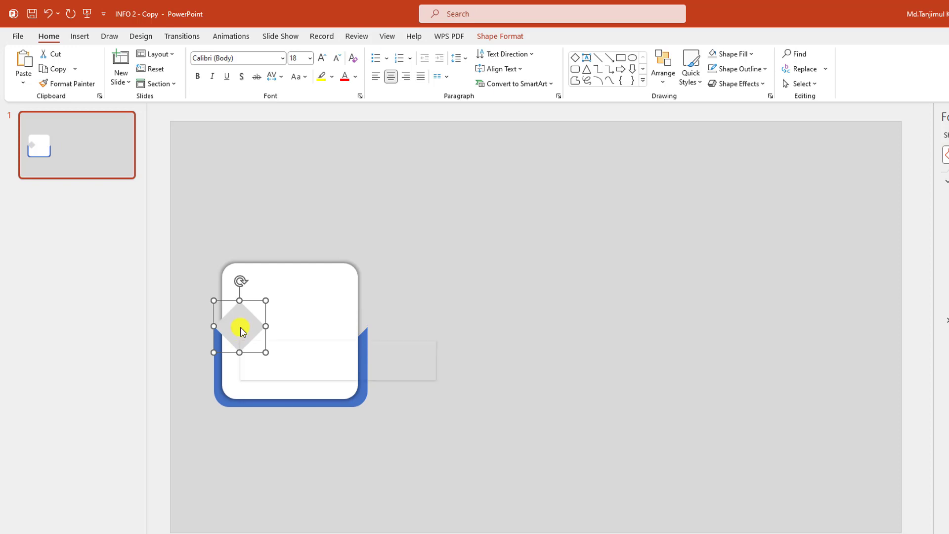
pyautogui.rightClick(241, 328)
pyautogui.moveTo(361, 169)
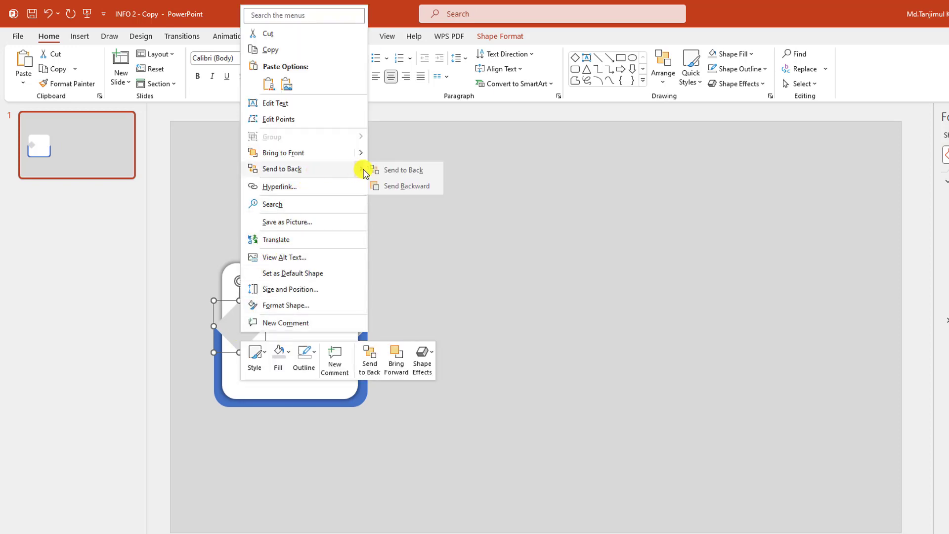
pyautogui.click(399, 188)
pyautogui.click(464, 275)
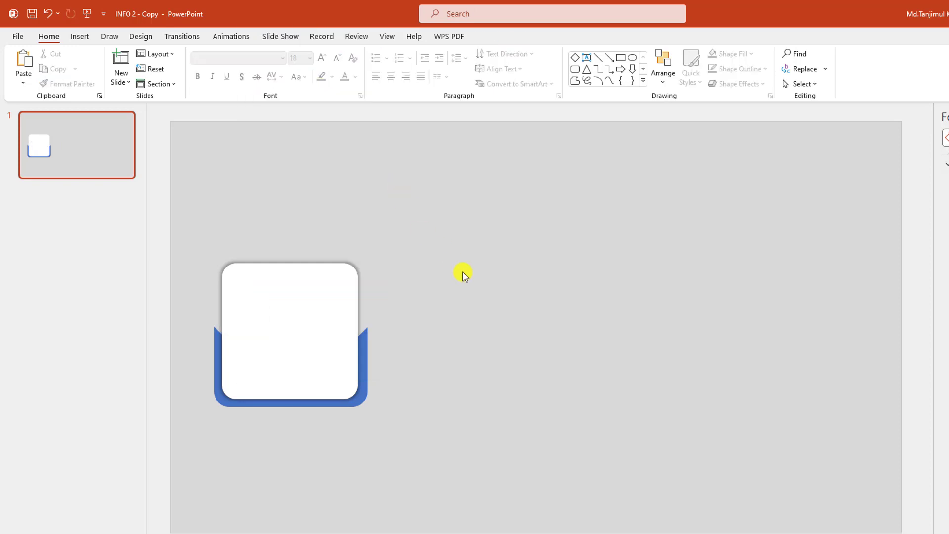
pyautogui.moveTo(192, 292); pyautogui.dragTo(490, 446)
# - Add a centred, bold '01' text box near the bottom of the white card
pyautogui.click(491, 447)
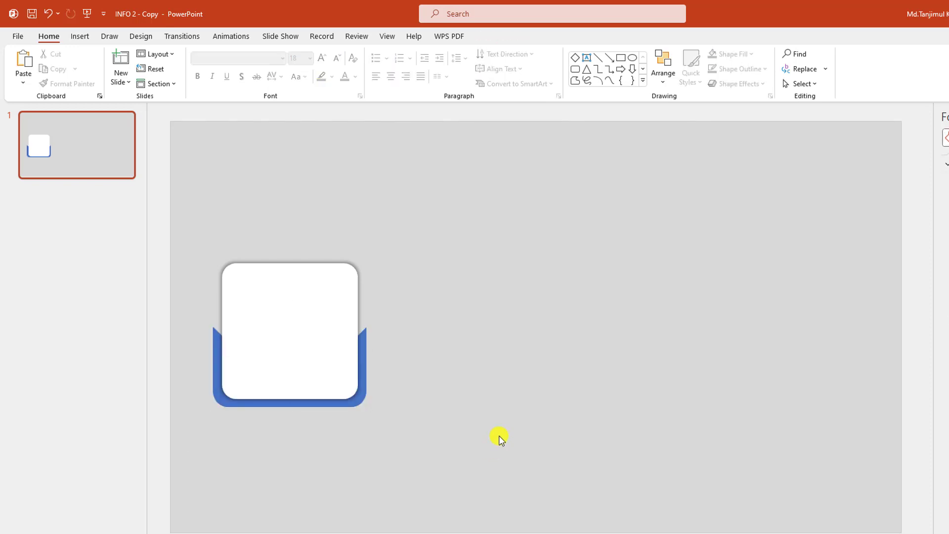
pyautogui.click(80, 36)
pyautogui.click(199, 89)
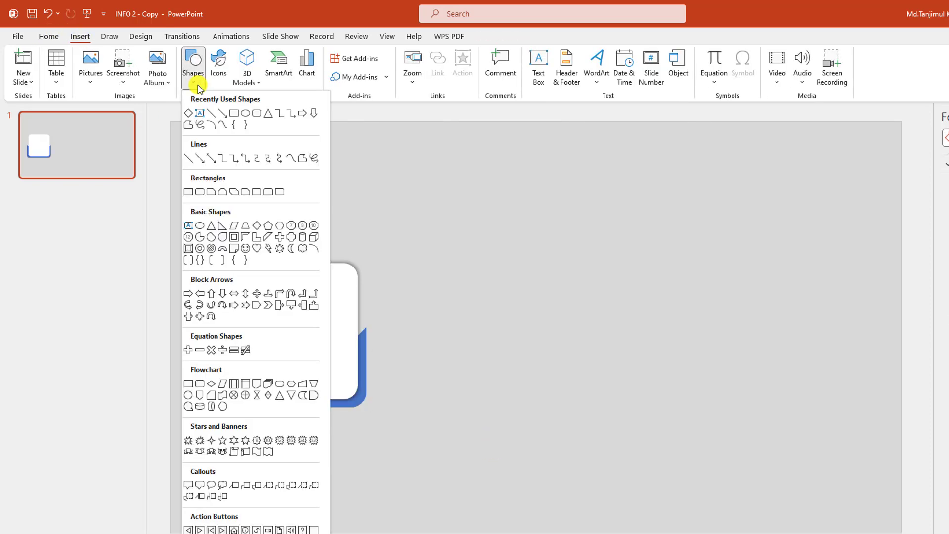
pyautogui.click(201, 113)
pyautogui.moveTo(265, 370); pyautogui.dragTo(316, 392)
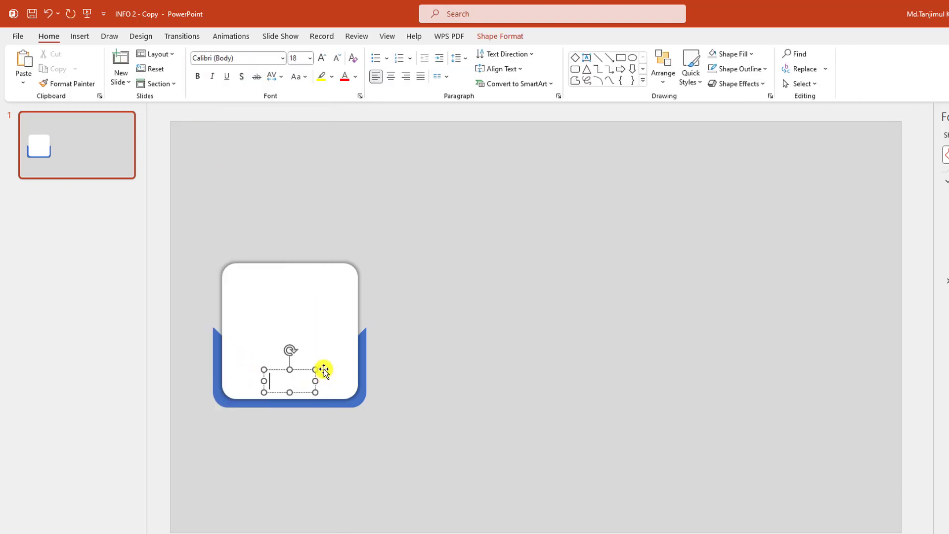
pyautogui.hotkey('ctrl', 'a')
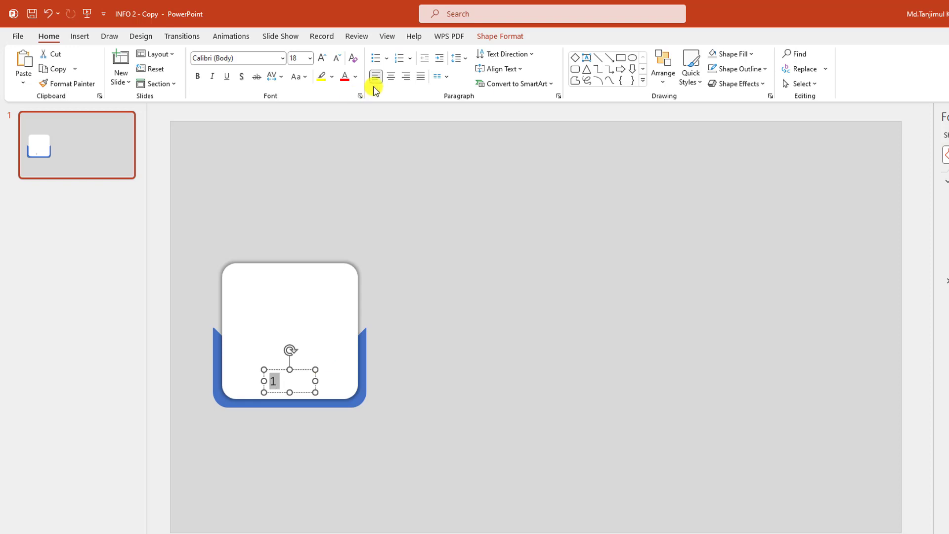
pyautogui.click(390, 77)
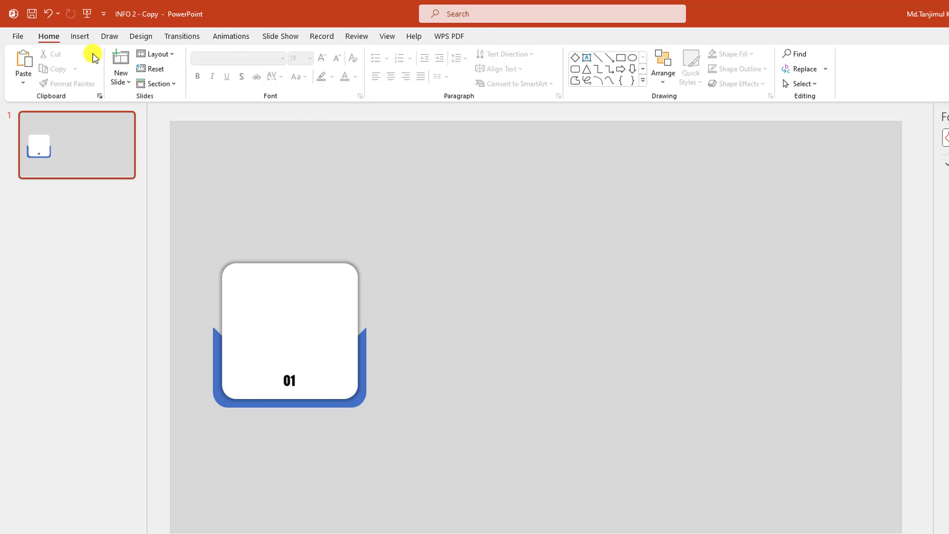
pyautogui.click(81, 36)
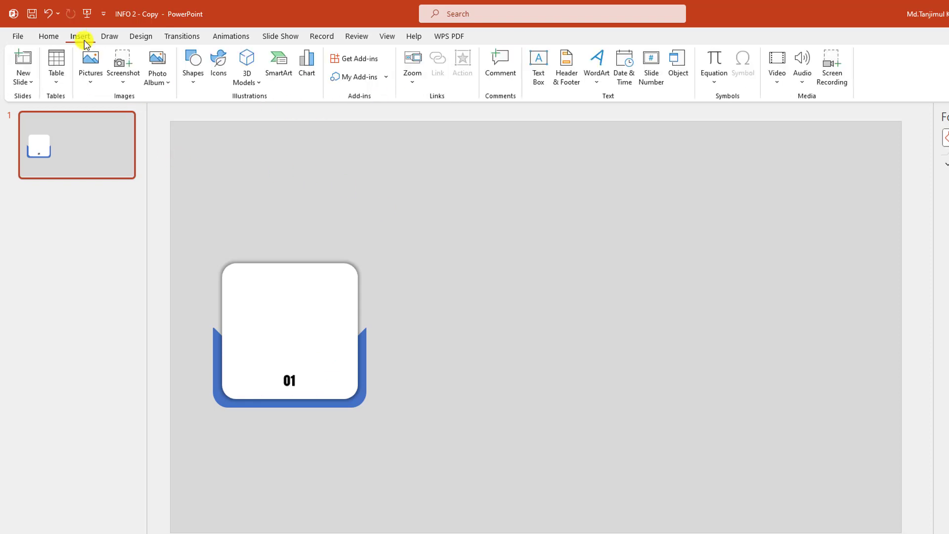
# - Insert the lightbulb-with-gear icon and place it at the top of the card
pyautogui.click(201, 83)
pyautogui.click(216, 74)
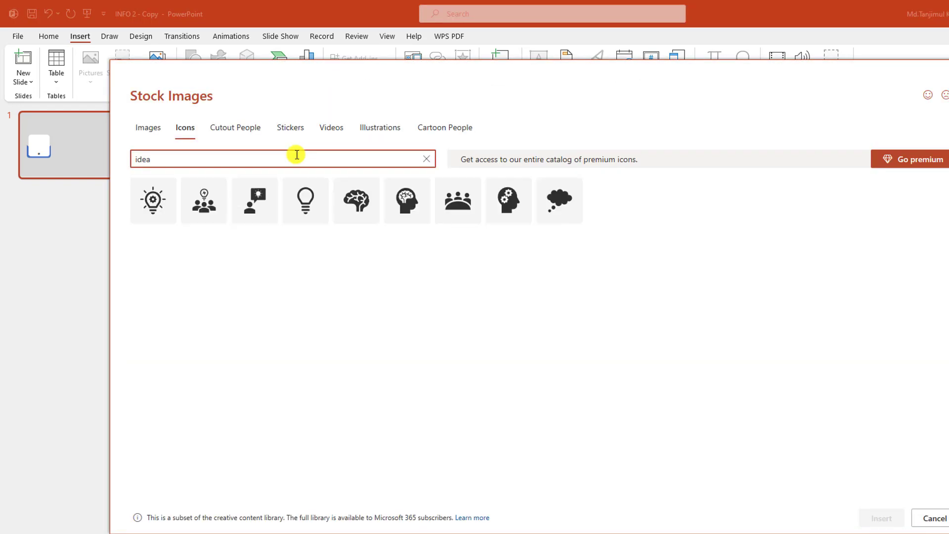
pyautogui.click(162, 206)
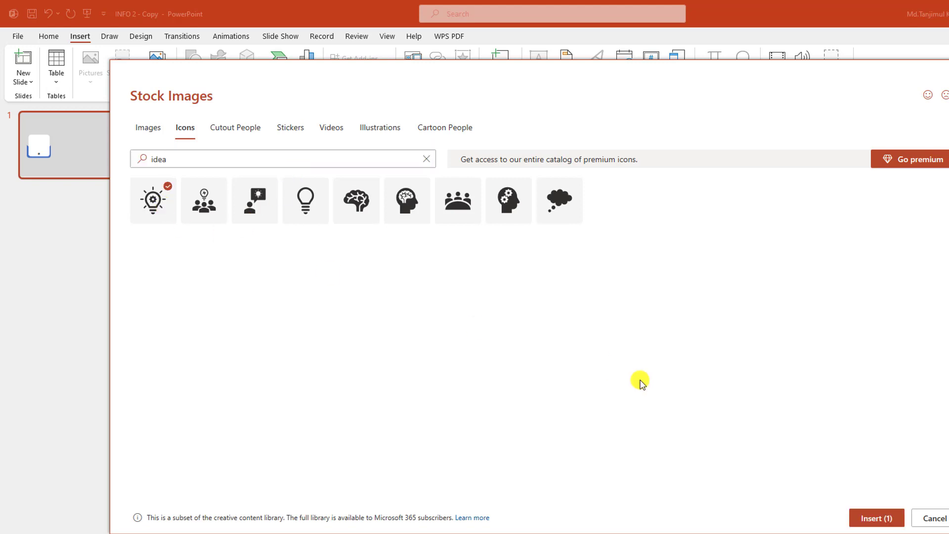
pyautogui.click(869, 516)
pyautogui.moveTo(525, 328); pyautogui.dragTo(292, 295)
pyautogui.click(371, 322)
pyautogui.click(299, 392)
# - Duplicate the 01 box into an 'INFOGRAPHIC' heading, widened to fit one line
pyautogui.moveTo(300, 392); pyautogui.dragTo(302, 338)
pyautogui.write('INFOGRAPHIC')
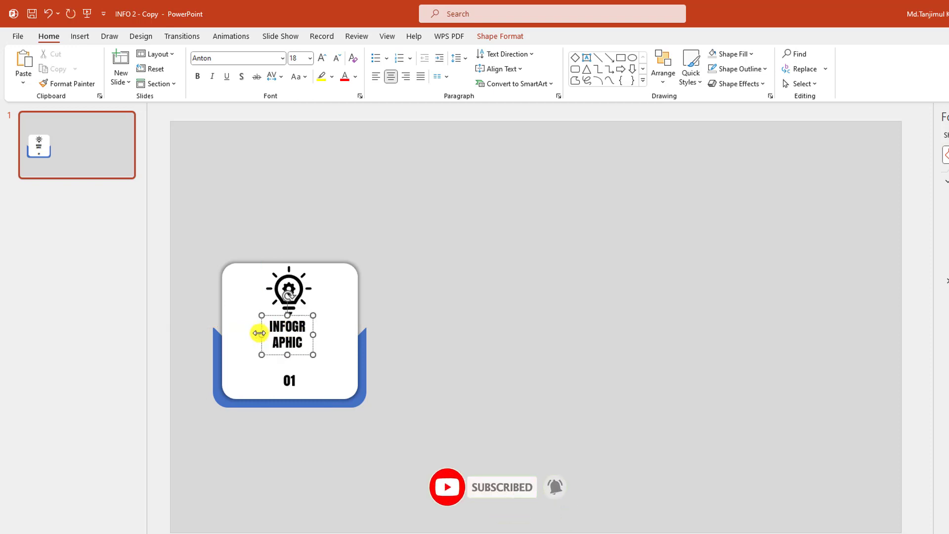
pyautogui.moveTo(262, 334); pyautogui.dragTo(238, 335)
pyautogui.moveTo(322, 333)
pyautogui.mouseDown()
pyautogui.moveTo(339, 333)
pyautogui.moveTo(323, 342)
pyautogui.mouseUp()
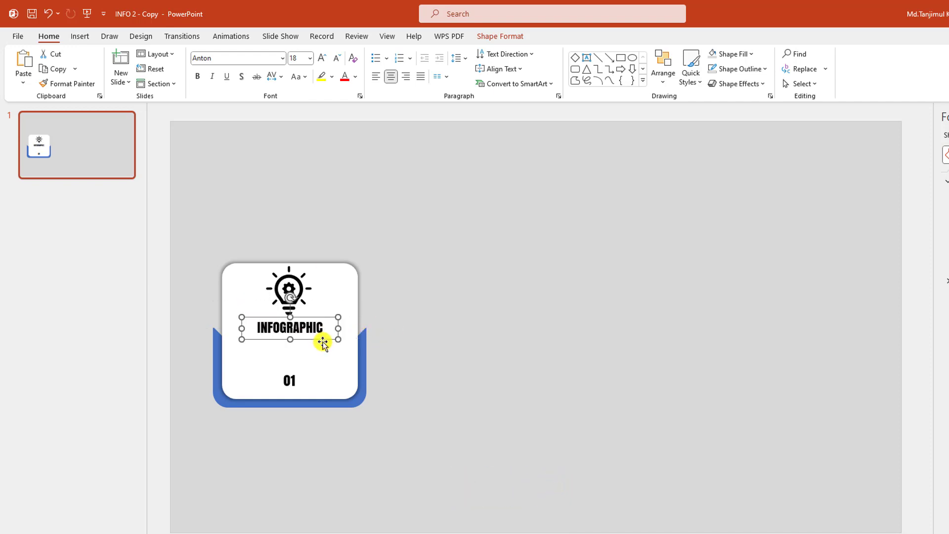
# - Add a justified Lorem Ipsum paragraph in Lora, size 7, below the heading
pyautogui.hotkey('ctrl', 'v')
pyautogui.moveTo(302, 285); pyautogui.dragTo(318, 360)
pyautogui.press('F2')
pyautogui.hotkey('ctrl', 'v')
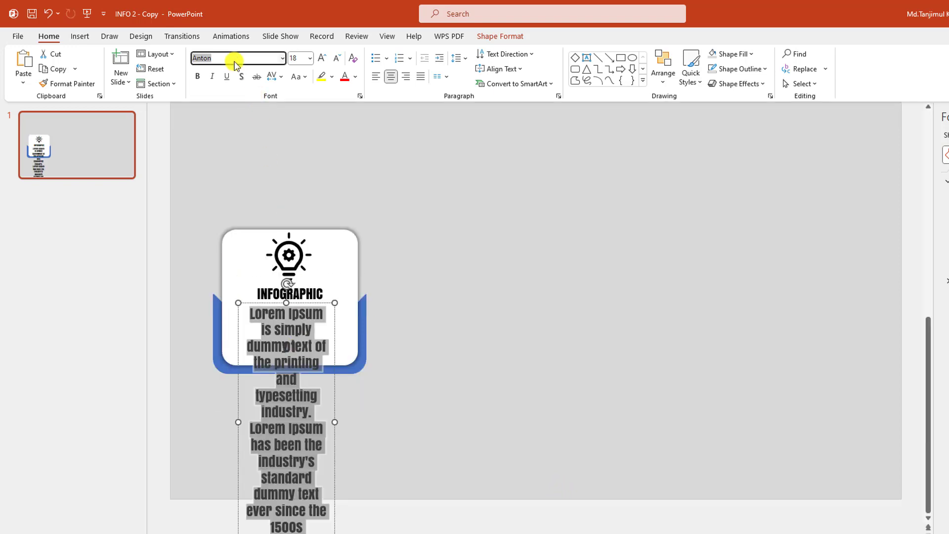
pyautogui.write('Lora')
pyautogui.press('Return')
pyautogui.click(337, 58)
pyautogui.click(337, 58)
pyautogui.click(338, 58)
pyautogui.click(337, 58)
pyautogui.click(337, 58)
pyautogui.click(337, 58)
pyautogui.click(421, 77)
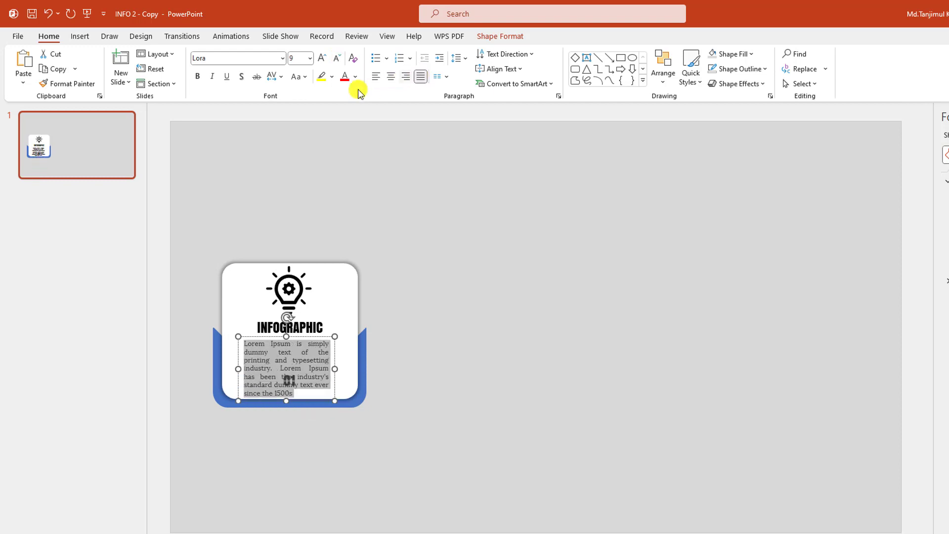
pyautogui.click(337, 58)
pyautogui.click(337, 58)
pyautogui.click(346, 364)
pyautogui.click(402, 346)
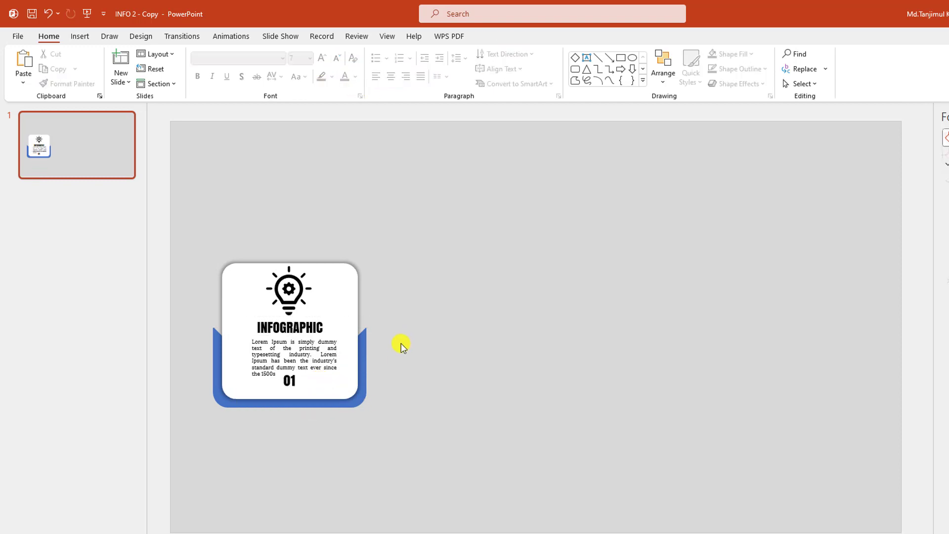
# - Centre the paragraph on the card and fill the back band green
pyautogui.moveTo(307, 352); pyautogui.dragTo(302, 351)
pyautogui.click(456, 293)
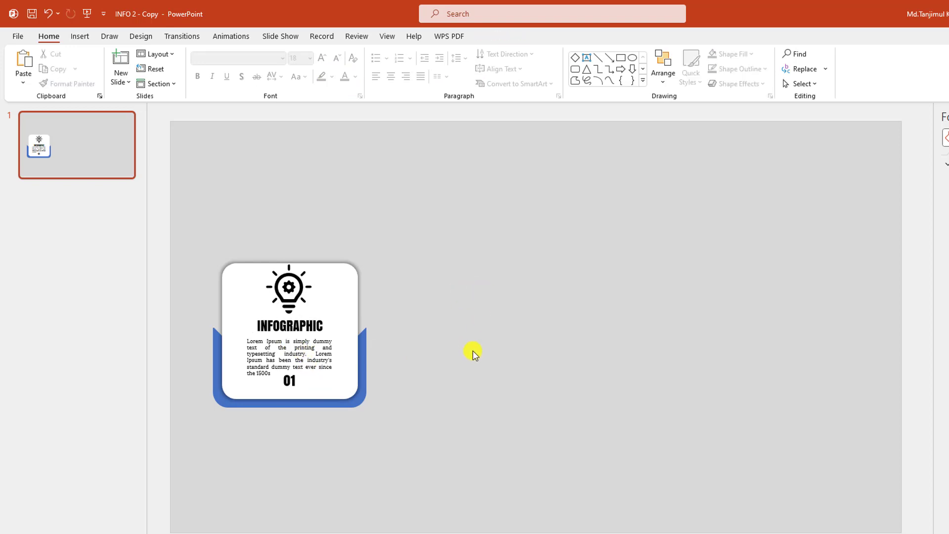
pyautogui.click(351, 403)
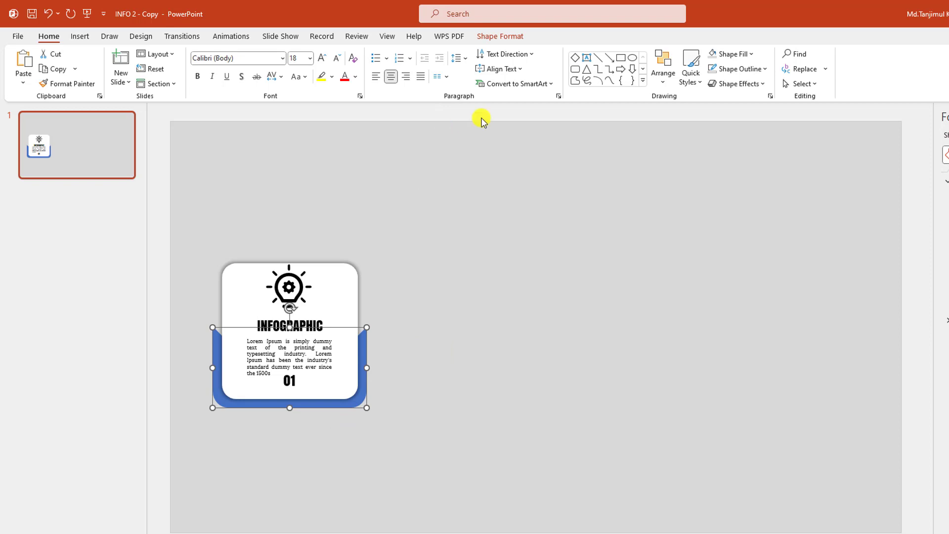
pyautogui.click(498, 36)
pyautogui.click(433, 54)
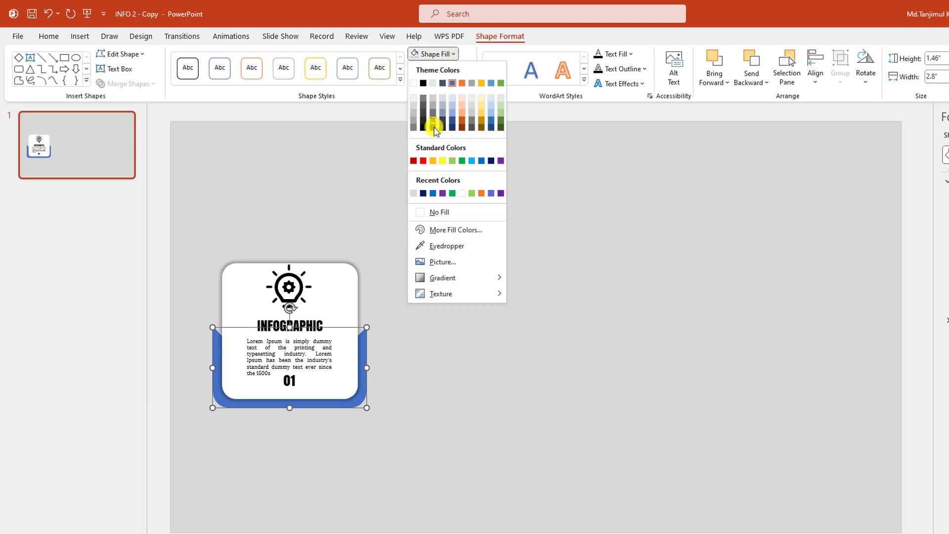
pyautogui.click(462, 161)
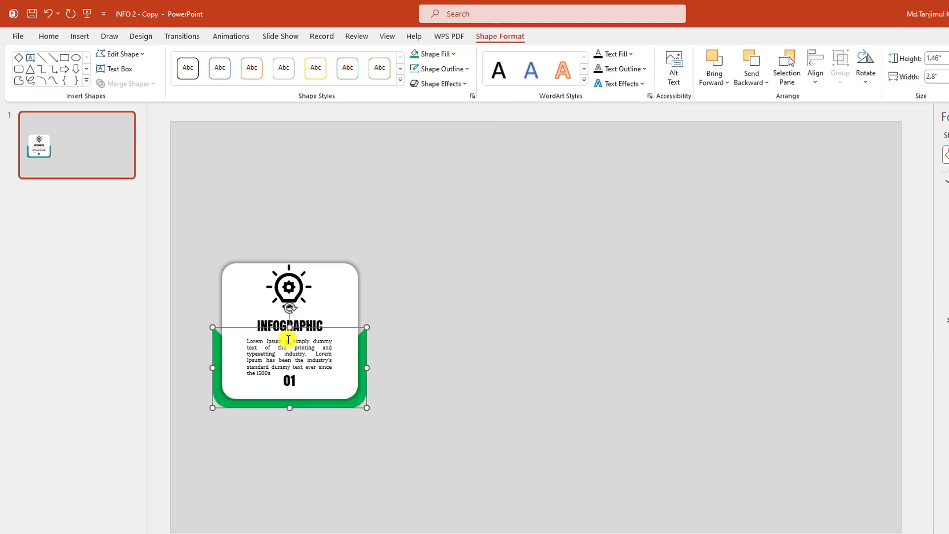
# - Colour the lightbulb icon green
pyautogui.click(288, 284)
pyautogui.click(506, 36)
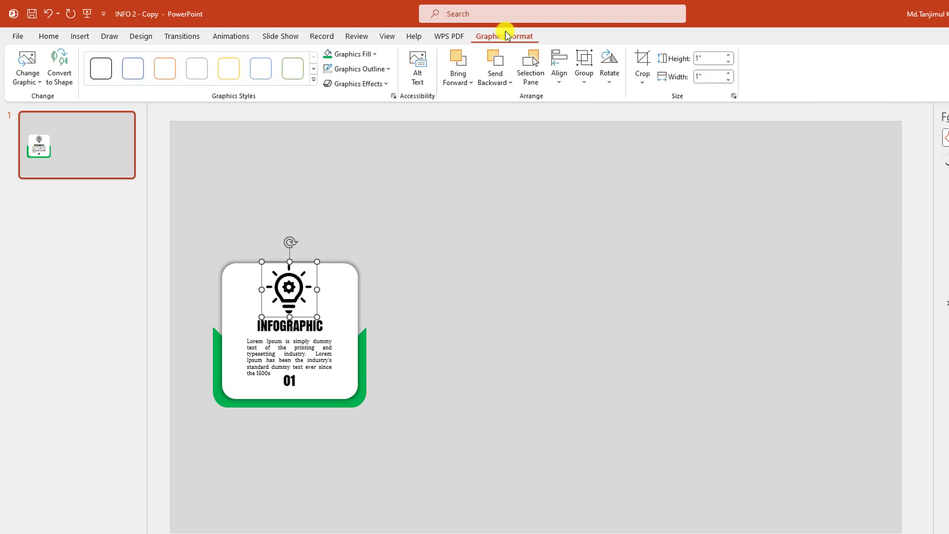
pyautogui.click(369, 55)
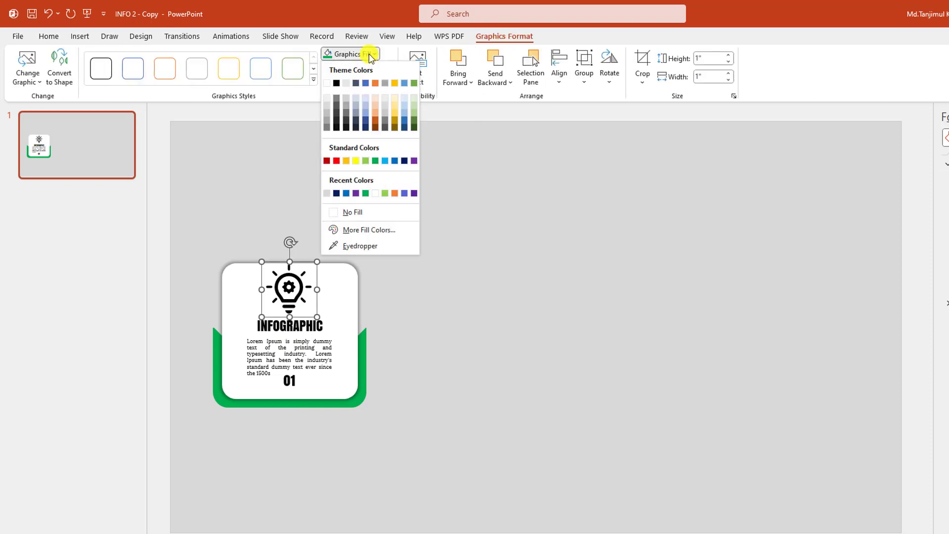
pyautogui.click(366, 193)
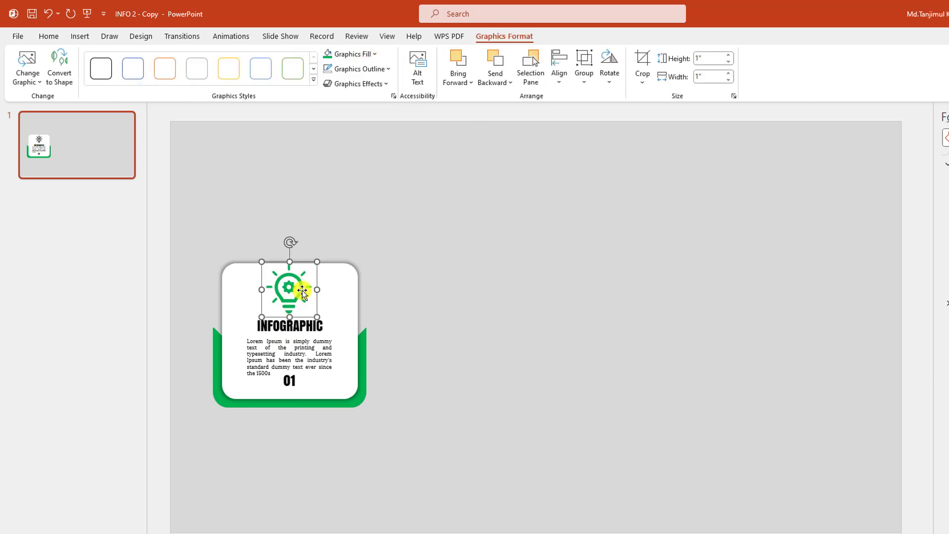
# - Colour the INFOGRAPHIC heading and the 01 number green
pyautogui.click(293, 327)
pyautogui.doubleClick(293, 328)
pyautogui.click(355, 76)
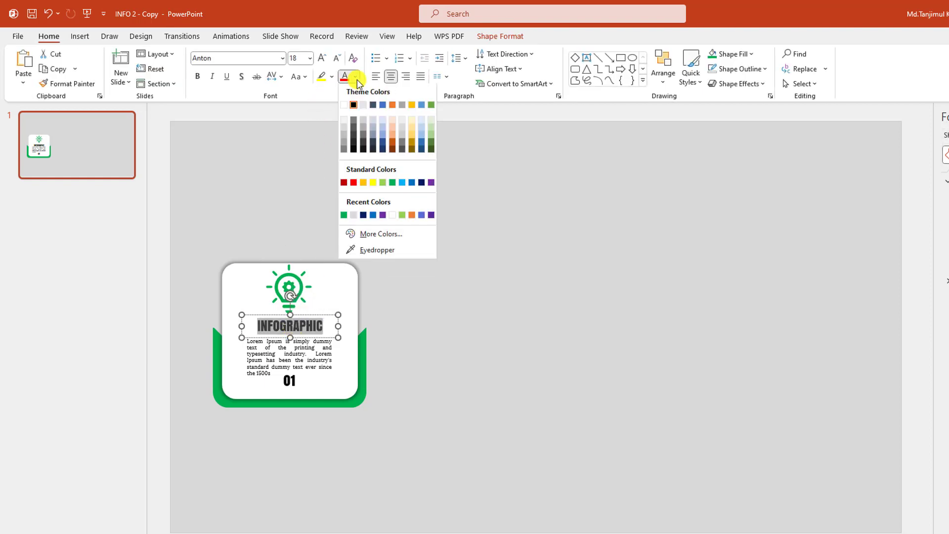
pyautogui.click(343, 216)
pyautogui.doubleClick(290, 379)
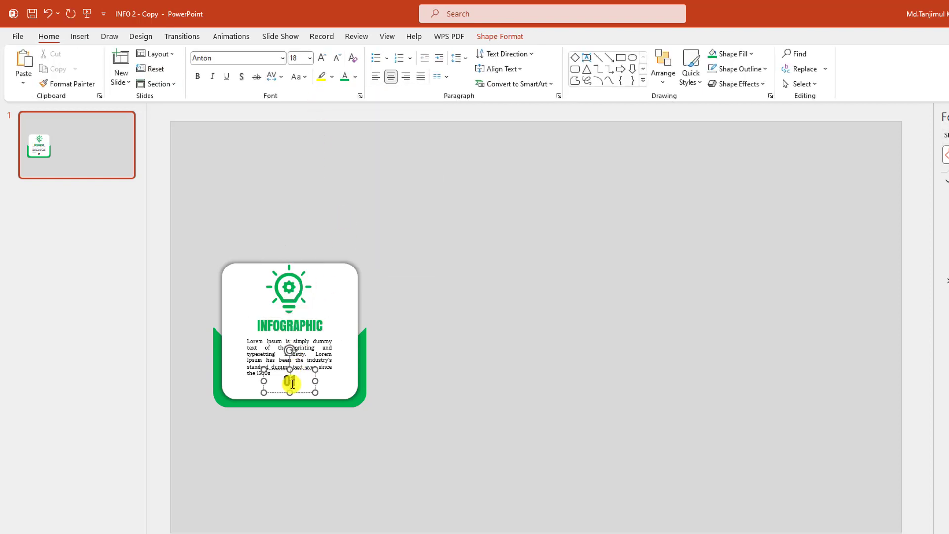
pyautogui.click(345, 77)
pyautogui.click(472, 318)
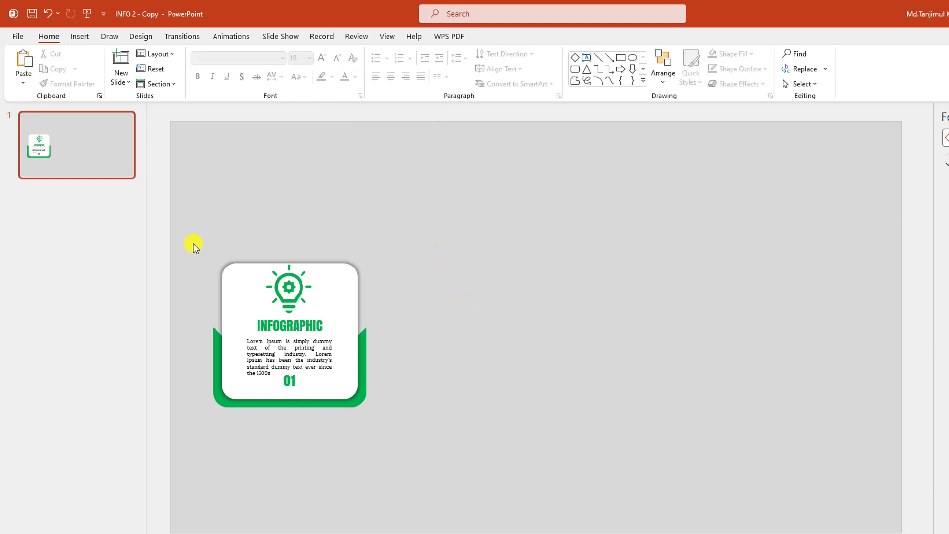
pyautogui.moveTo(186, 243); pyautogui.dragTo(504, 467)
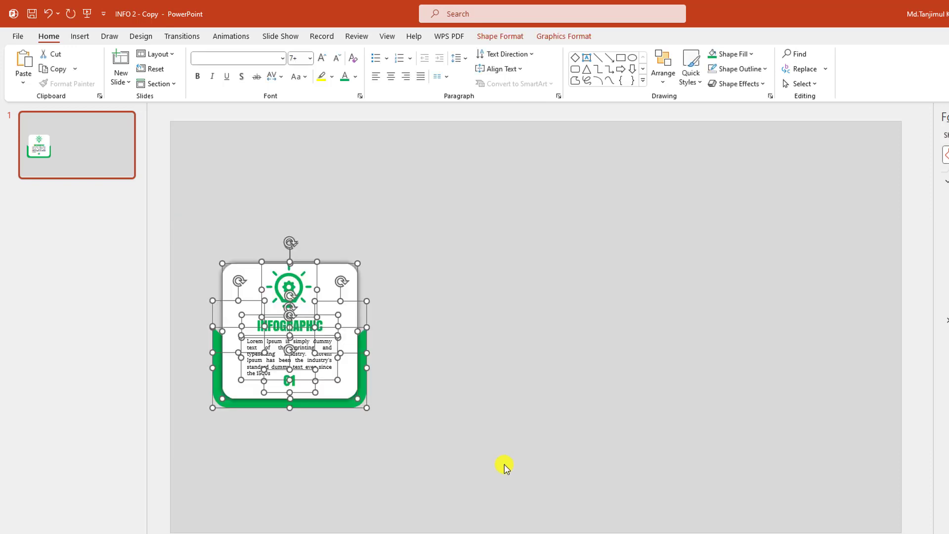
# - Duplicate the green card with Ctrl+D into a row of four and nudge the row left
pyautogui.hotkey('ctrl', 'd')
pyautogui.moveTo(357, 391); pyautogui.dragTo(523, 381)
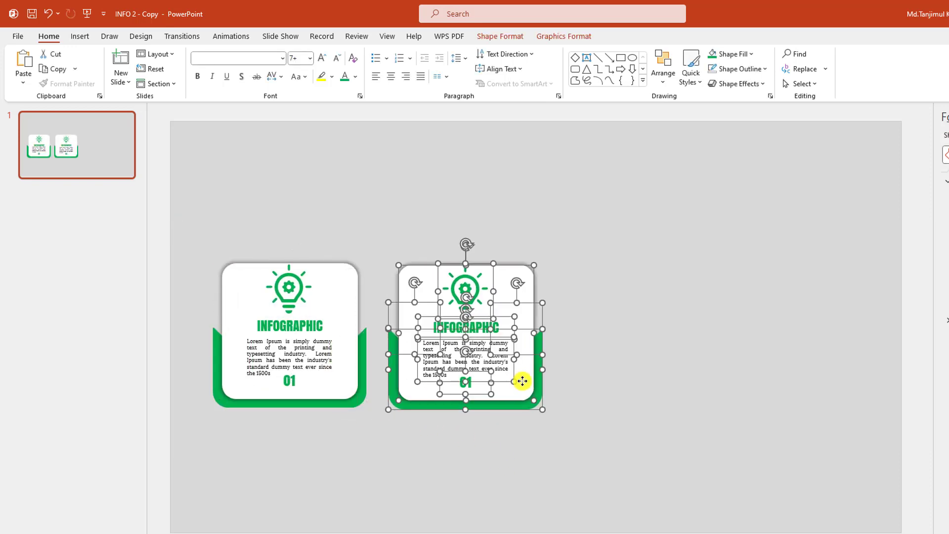
pyautogui.hotkey('ctrl', 'd')
pyautogui.hotkey('ctrl', 'd')
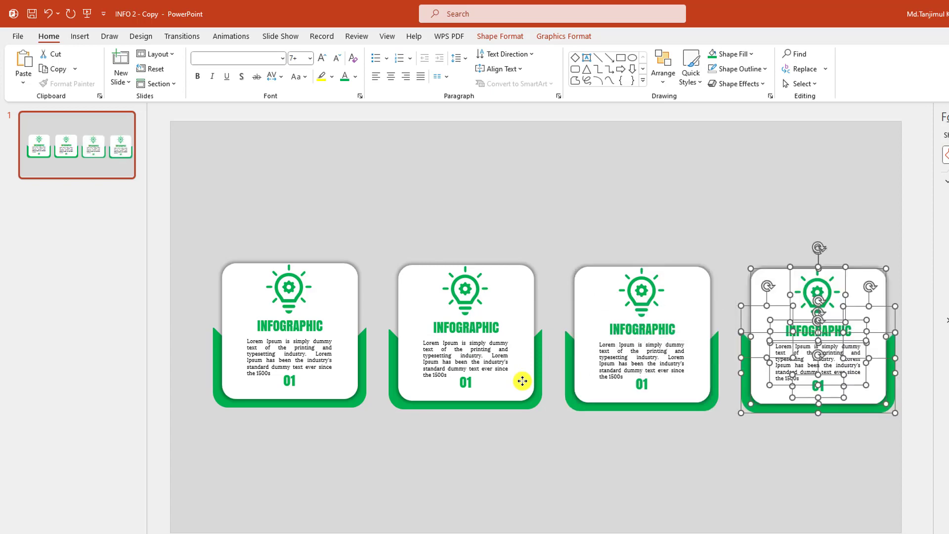
pyautogui.moveTo(172, 188); pyautogui.dragTo(927, 472)
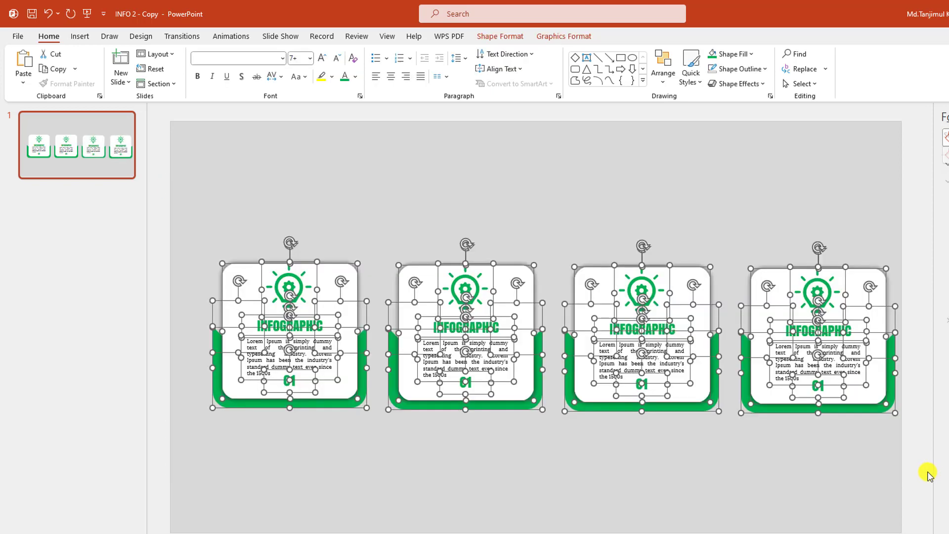
pyautogui.press('Left')
pyautogui.press('Left')
pyautogui.press('Left')
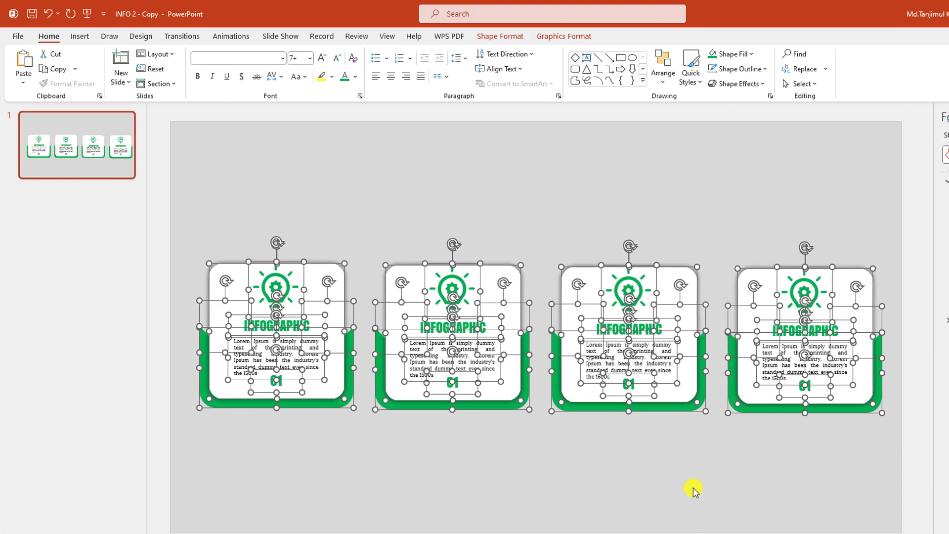
pyautogui.click(488, 458)
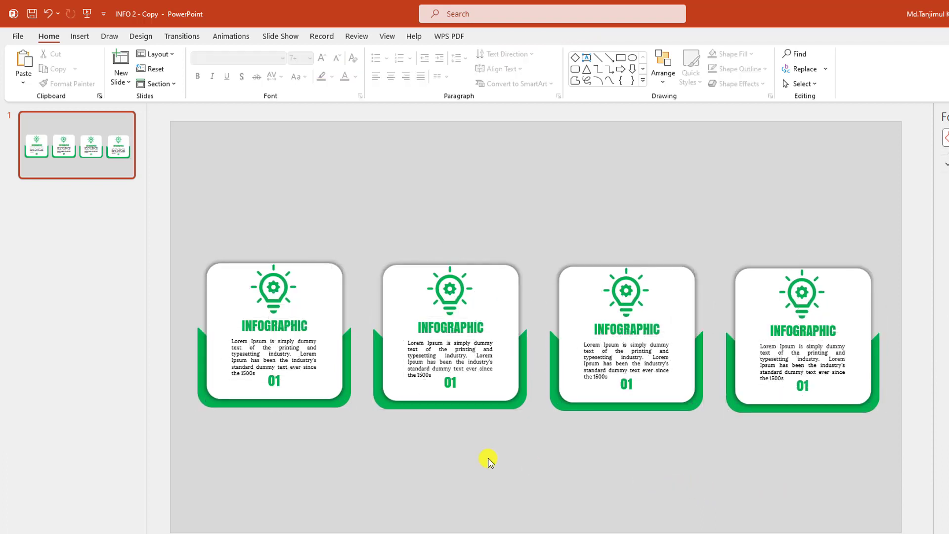
# - Color the second card's bottom band light blue and its lightbulb icon blue
pyautogui.click(473, 407)
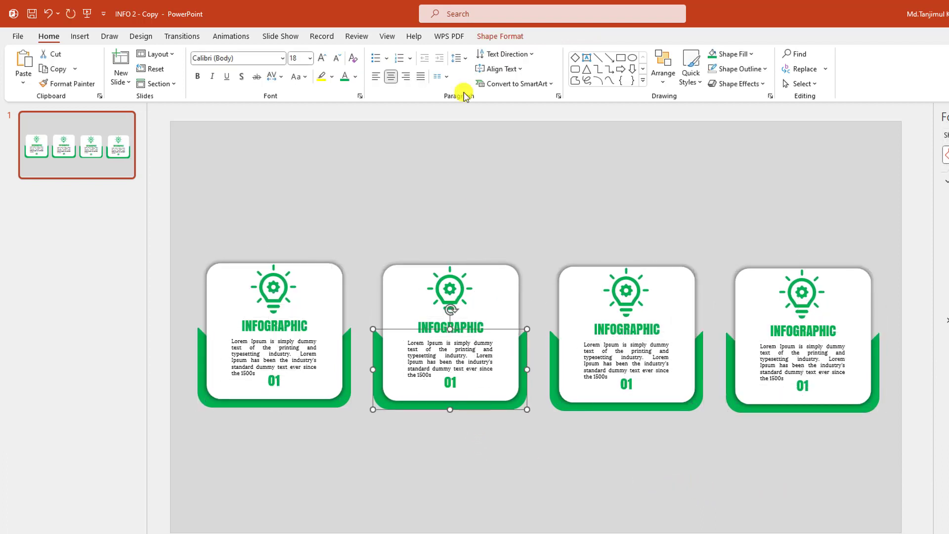
pyautogui.click(487, 38)
pyautogui.click(440, 53)
pyautogui.click(469, 156)
pyautogui.click(446, 310)
pyautogui.click(519, 40)
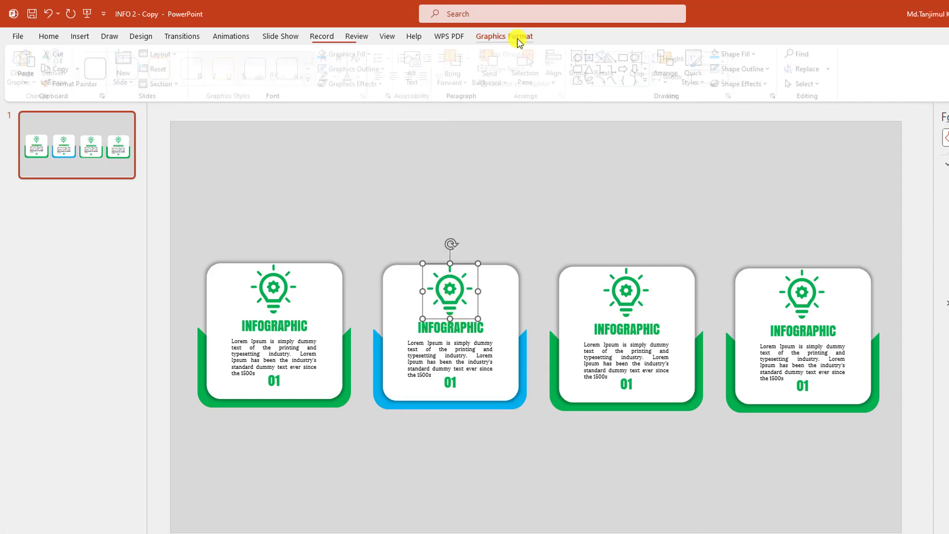
pyautogui.click(349, 54)
pyautogui.click(329, 195)
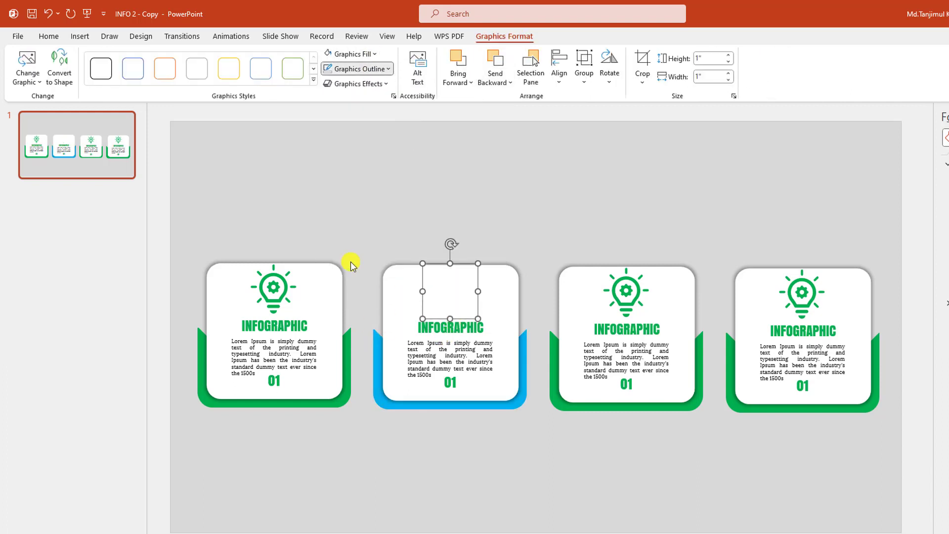
pyautogui.click(348, 54)
pyautogui.click(346, 244)
# - Color the second card's INFOGRAPHIC heading and number blue
pyautogui.click(379, 342)
pyautogui.doubleClick(450, 327)
pyautogui.click(356, 76)
pyautogui.click(348, 205)
pyautogui.click(626, 292)
pyautogui.click(504, 36)
# - Fill the third card's bottom band and lightbulb icon purple
pyautogui.click(348, 54)
pyautogui.click(487, 114)
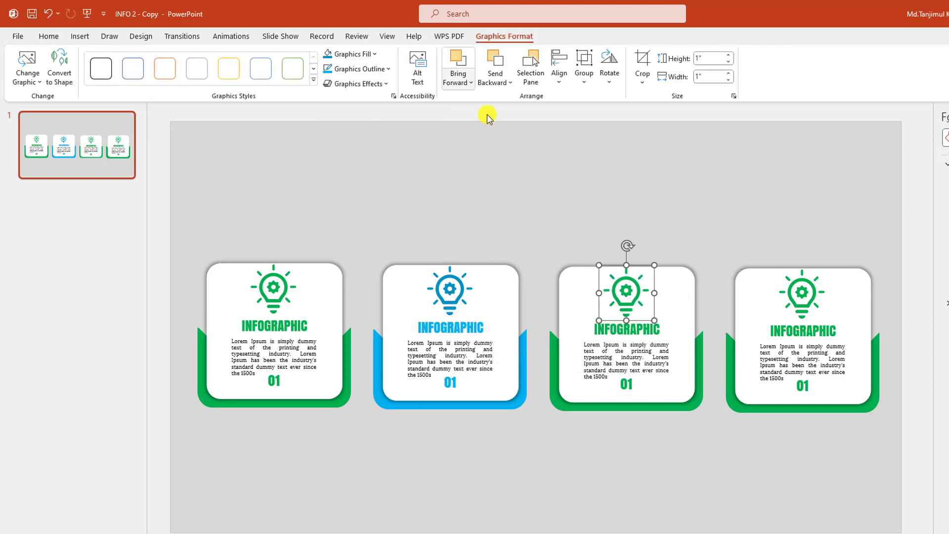
pyautogui.click(650, 407)
pyautogui.click(505, 36)
pyautogui.click(435, 53)
pyautogui.click(502, 160)
pyautogui.click(627, 291)
pyautogui.click(504, 36)
pyautogui.click(348, 54)
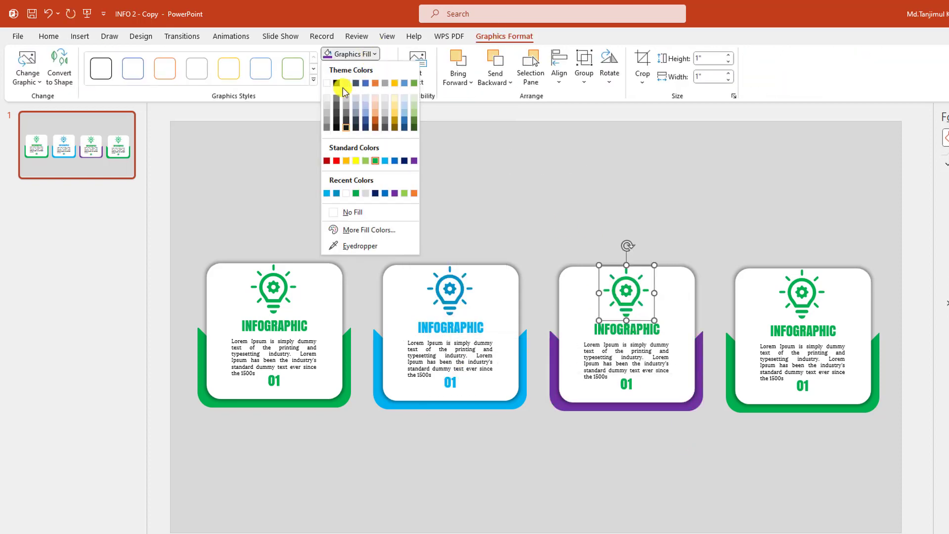
pyautogui.click(395, 193)
# - Color the third card's INFOGRAPHIC heading and number purple
pyautogui.doubleClick(627, 329)
pyautogui.click(355, 76)
pyautogui.click(348, 206)
pyautogui.doubleClick(626, 384)
pyautogui.click(354, 77)
# - Fill the fourth card's band dark navy and eyedropper that navy onto its lightbulb icon
pyautogui.click(347, 205)
pyautogui.click(766, 345)
pyautogui.click(500, 36)
pyautogui.click(435, 54)
pyautogui.click(491, 127)
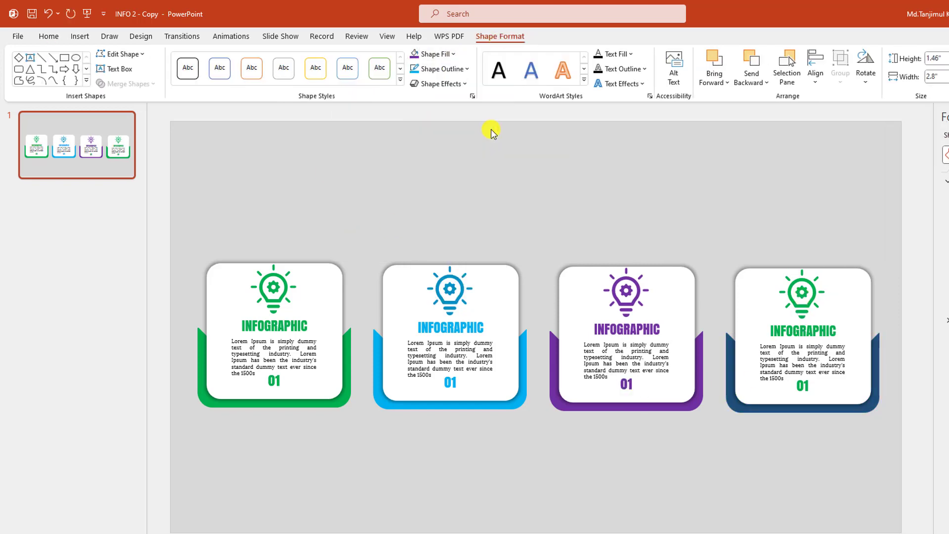
pyautogui.click(802, 292)
pyautogui.click(348, 52)
pyautogui.click(368, 246)
pyautogui.click(732, 372)
# - Color the fourth card's INFOGRAPHIC heading and number with the band's navy
pyautogui.doubleClick(803, 331)
pyautogui.click(358, 78)
pyautogui.click(368, 250)
pyautogui.click(727, 353)
pyautogui.doubleClick(803, 386)
pyautogui.click(741, 450)
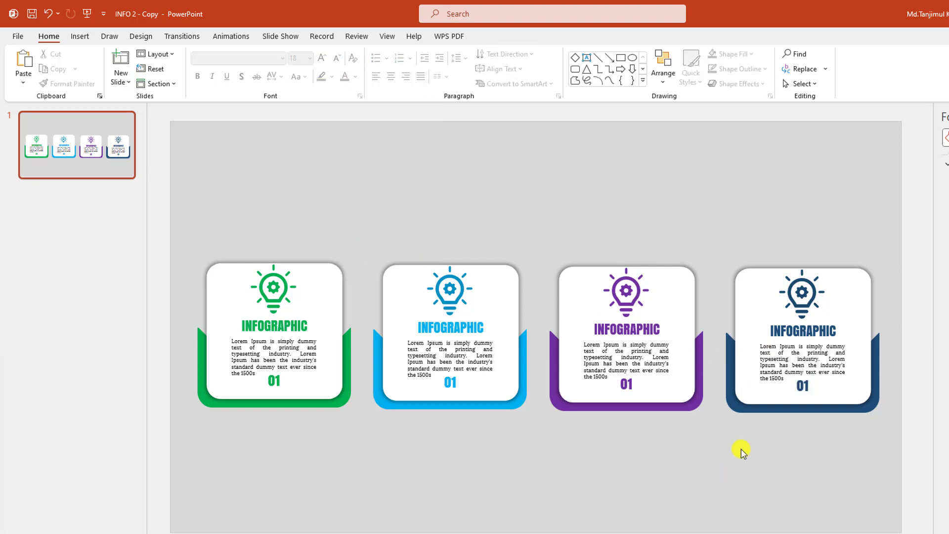
# - Give the green card's band and white panel a Wipe entrance starting On Click
pyautogui.click(218, 394)
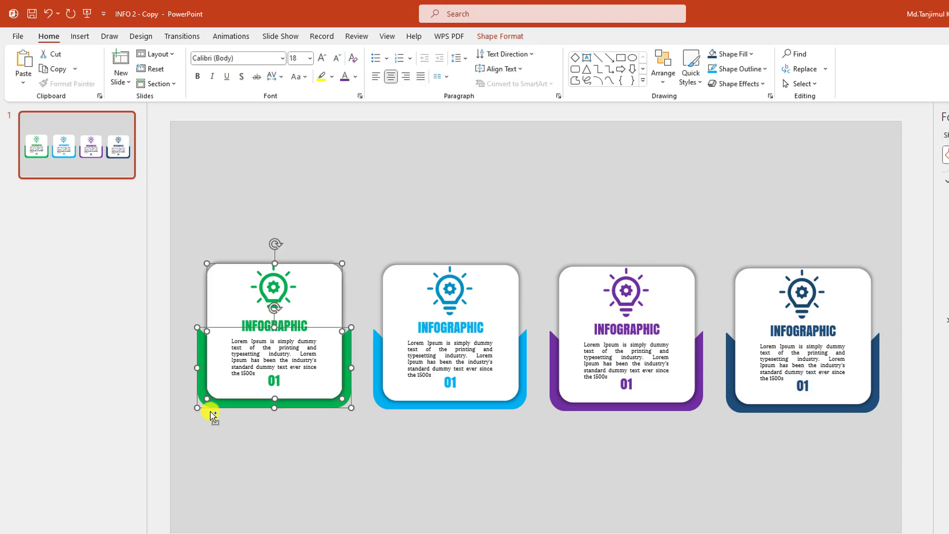
pyautogui.click(296, 442)
pyautogui.click(316, 403)
pyautogui.click(231, 36)
pyautogui.click(369, 453)
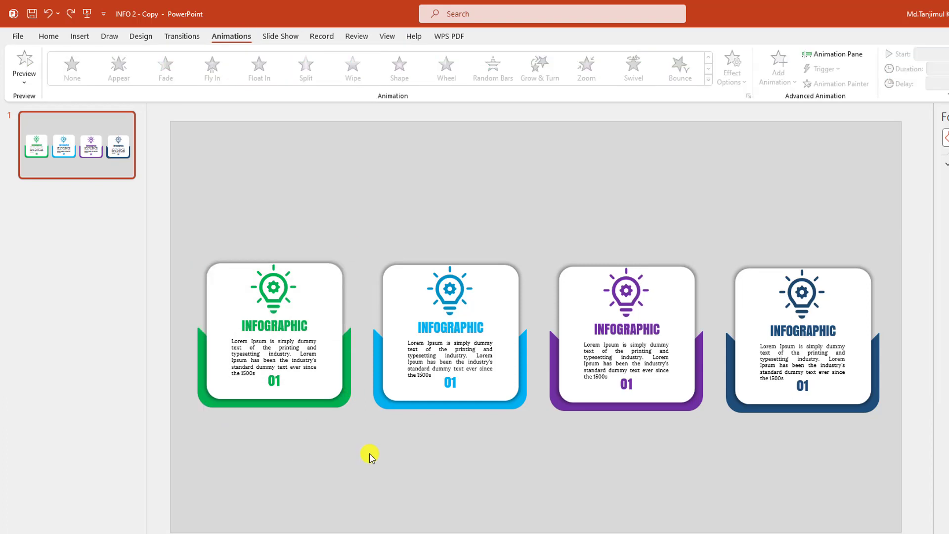
pyautogui.click(326, 407)
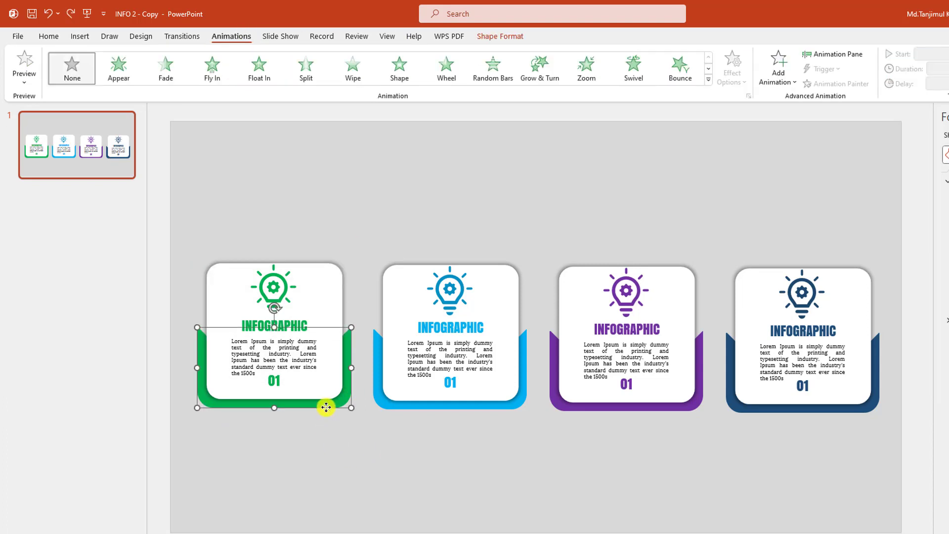
pyautogui.keyDown('shift'); pyautogui.click(332, 315); pyautogui.keyUp('shift')
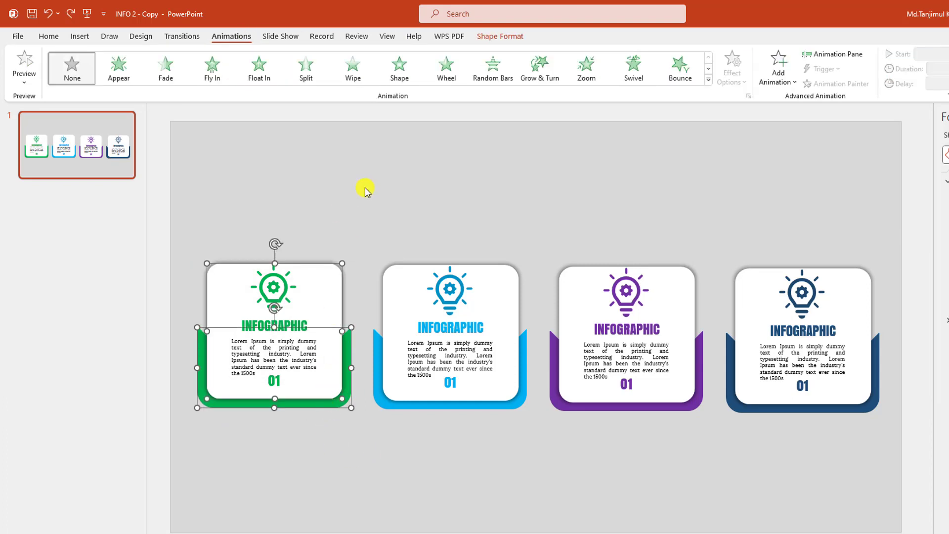
pyautogui.click(355, 74)
pyautogui.click(938, 54)
pyautogui.click(938, 71)
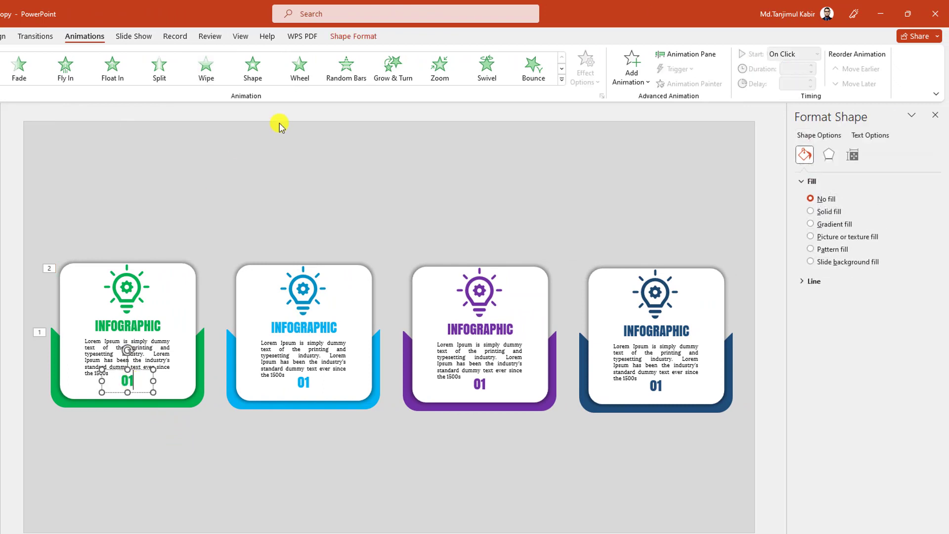
# - Add Zoom entrances set to After Previous on the green card's number 01 and lightbulb icon
pyautogui.click(439, 68)
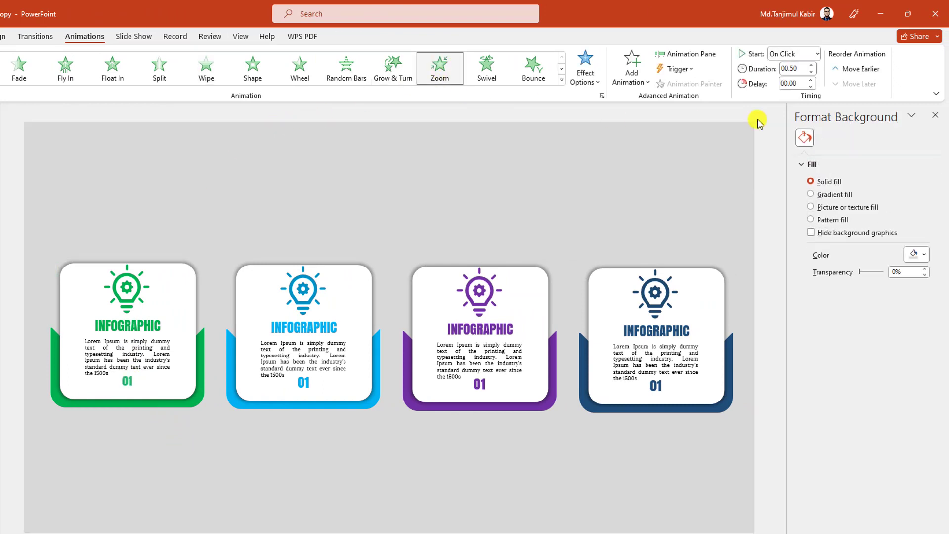
pyautogui.click(817, 54)
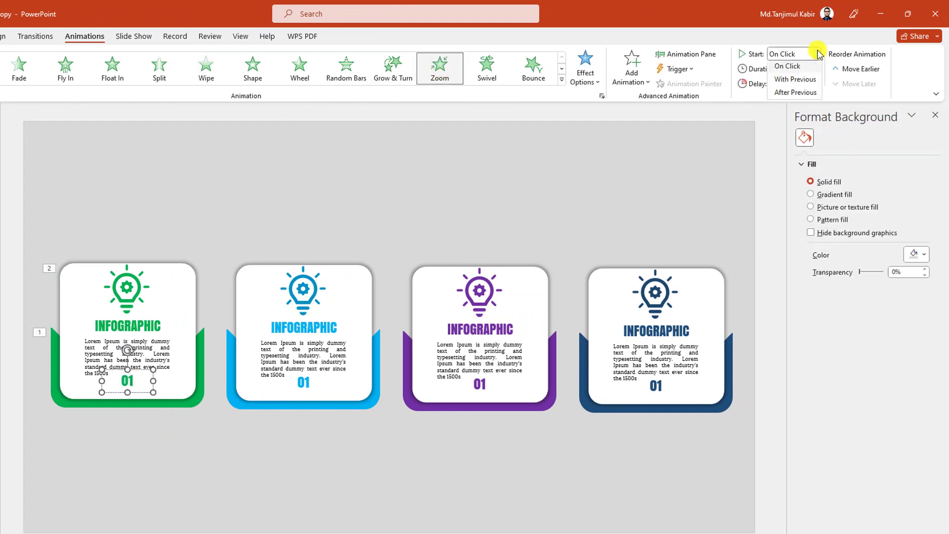
pyautogui.click(801, 91)
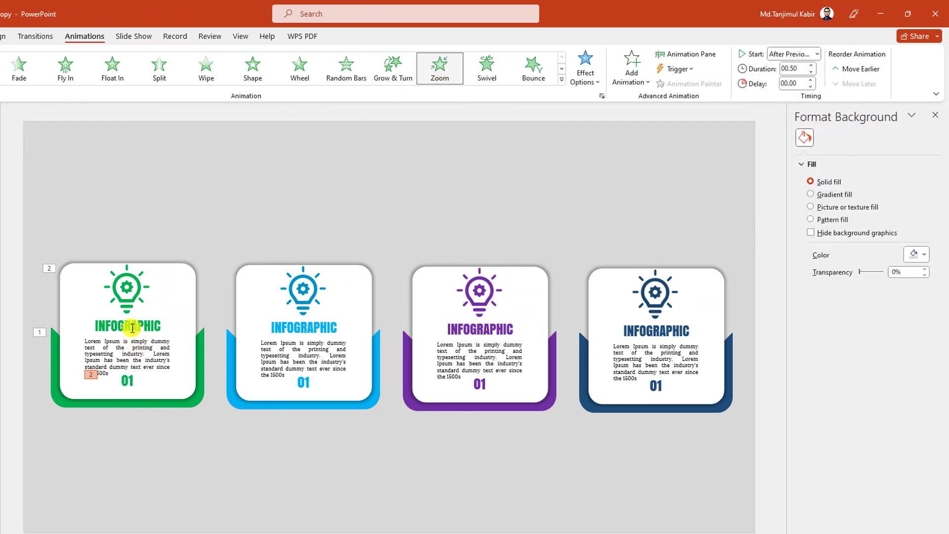
pyautogui.click(127, 292)
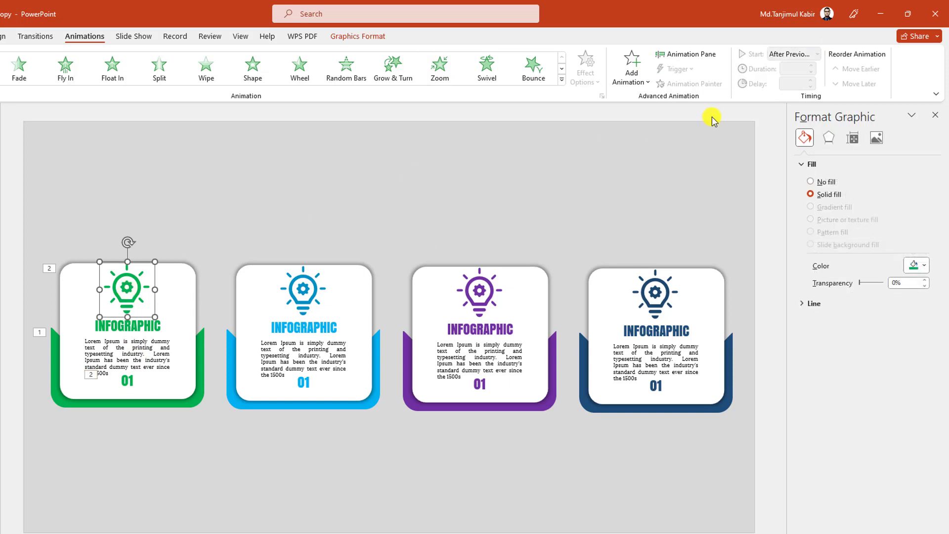
pyautogui.click(439, 68)
pyautogui.click(817, 54)
pyautogui.click(794, 95)
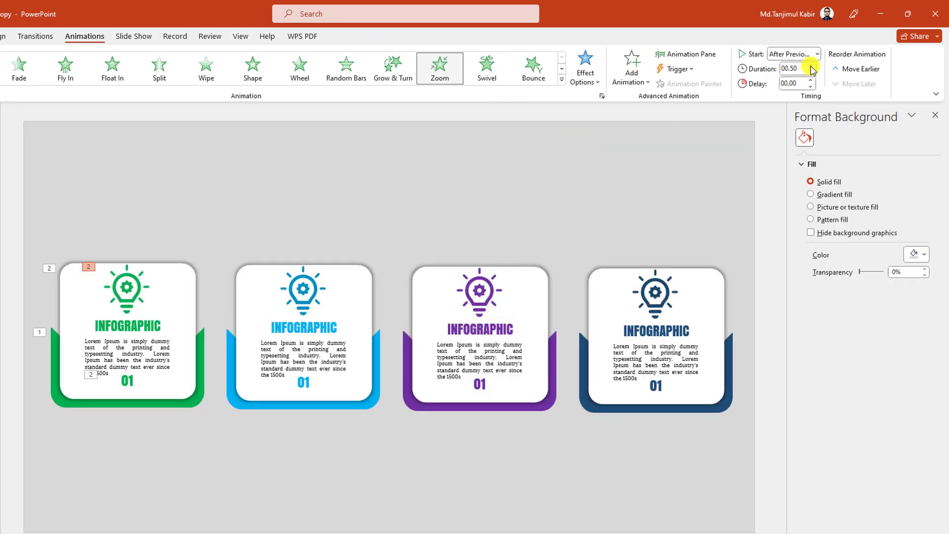
# - Zoom in the INFOGRAPHIC heading (0.75 s) and body text, both After Previous
pyautogui.click(131, 330)
pyautogui.click(440, 69)
pyautogui.click(811, 66)
pyautogui.click(815, 55)
pyautogui.click(794, 94)
pyautogui.click(155, 356)
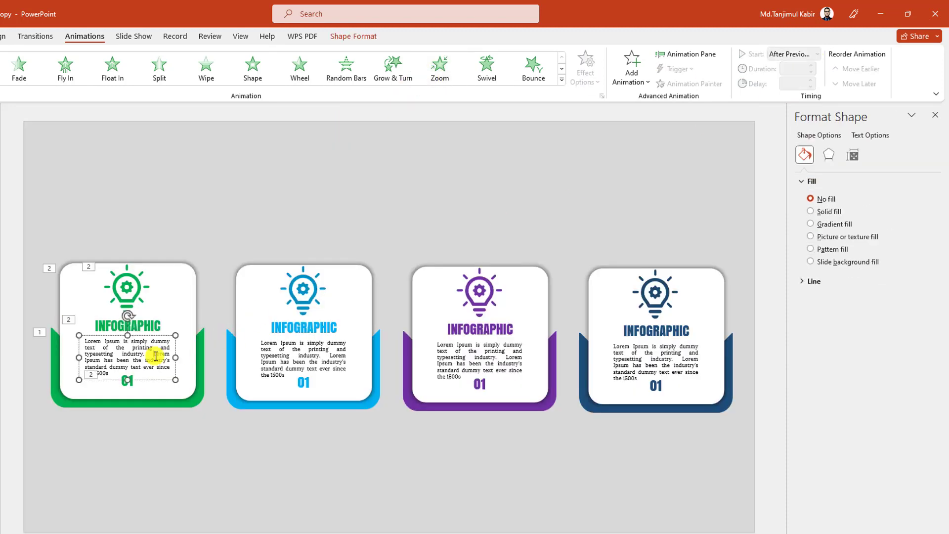
pyautogui.click(450, 82)
pyautogui.click(816, 54)
pyautogui.click(801, 94)
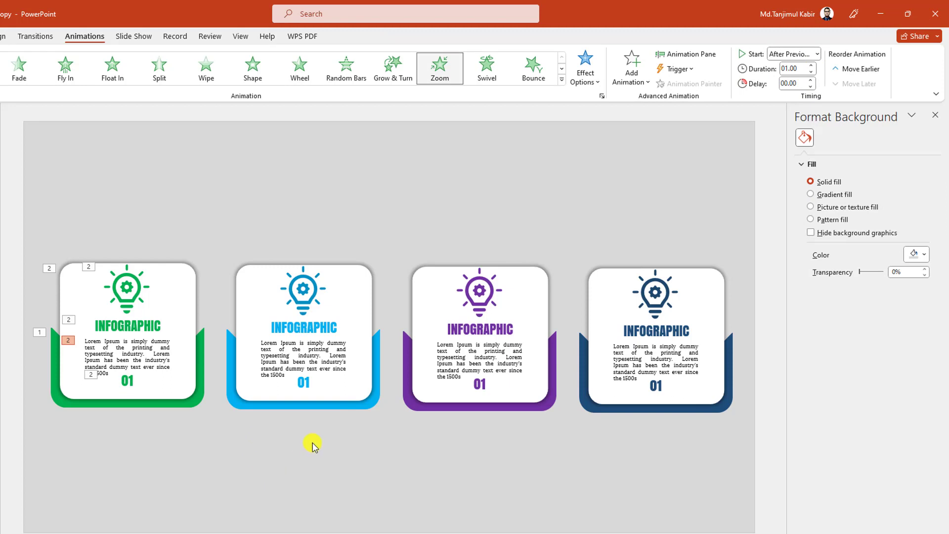
pyautogui.click(351, 409)
# - Give the blue card's base and white panel a Wipe entrance starting On Click
pyautogui.keyDown('shift'); pyautogui.click(364, 318); pyautogui.keyUp('shift')
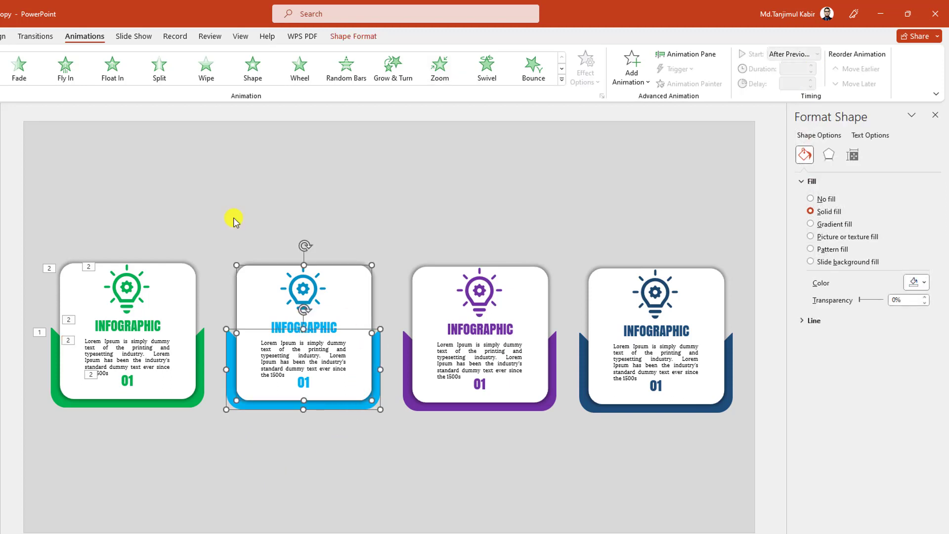
pyautogui.click(206, 84)
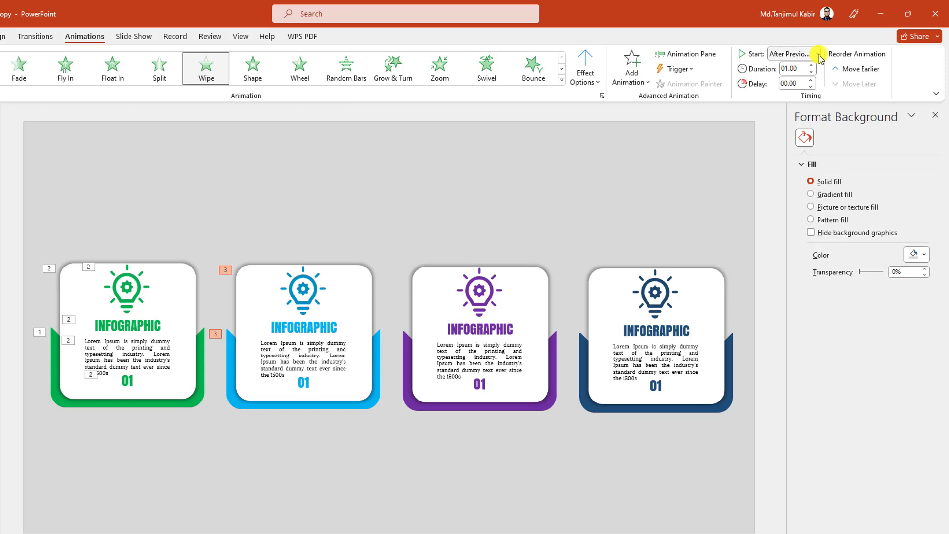
pyautogui.click(818, 55)
pyautogui.click(786, 64)
# - Add After Previous Zoom entrances to the blue card's number and lightbulb icon
pyautogui.click(327, 381)
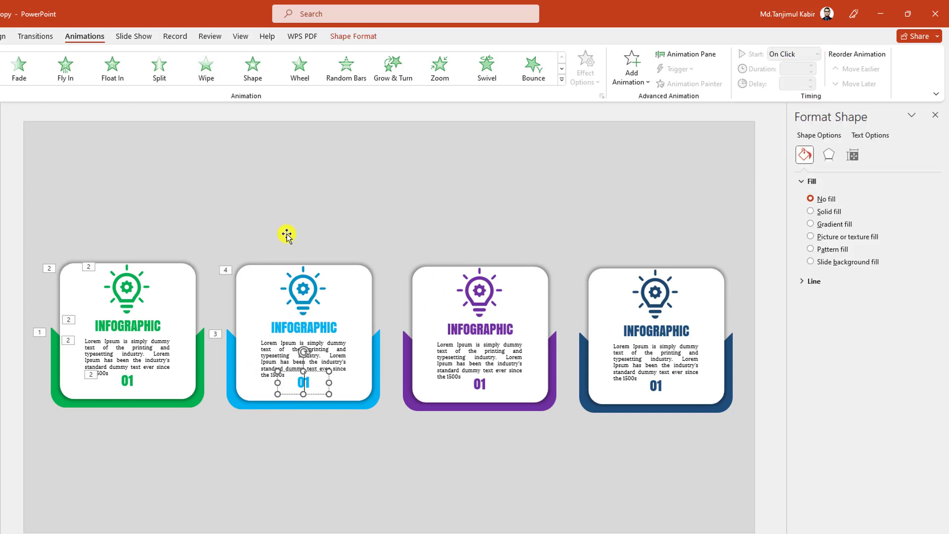
pyautogui.click(439, 69)
pyautogui.click(818, 54)
pyautogui.click(797, 91)
pyautogui.click(303, 289)
pyautogui.click(439, 68)
pyautogui.click(817, 54)
pyautogui.click(794, 95)
# - Zoom in the blue heading at 0.75 s and the body text After Previous
pyautogui.click(309, 329)
pyautogui.click(439, 68)
pyautogui.click(811, 65)
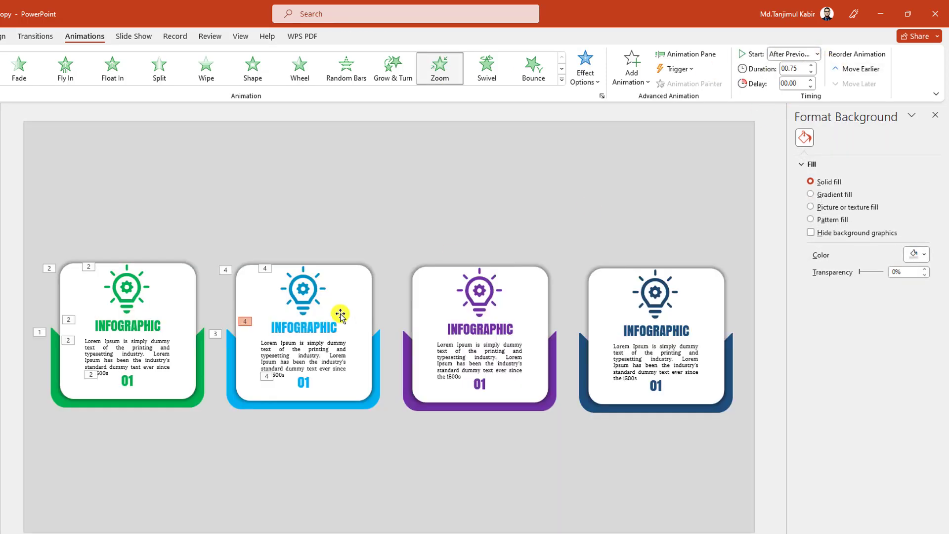
pyautogui.click(313, 350)
pyautogui.click(439, 68)
pyautogui.click(809, 54)
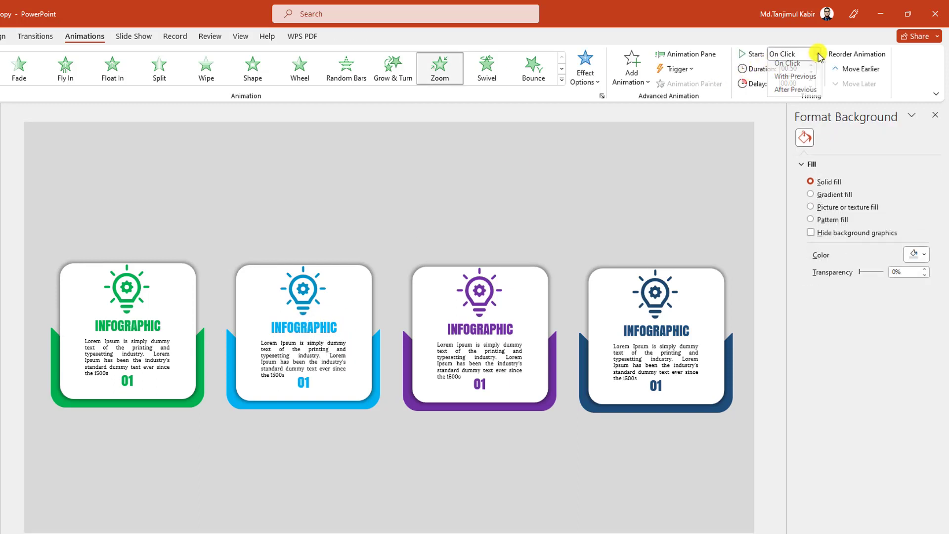
pyautogui.click(782, 93)
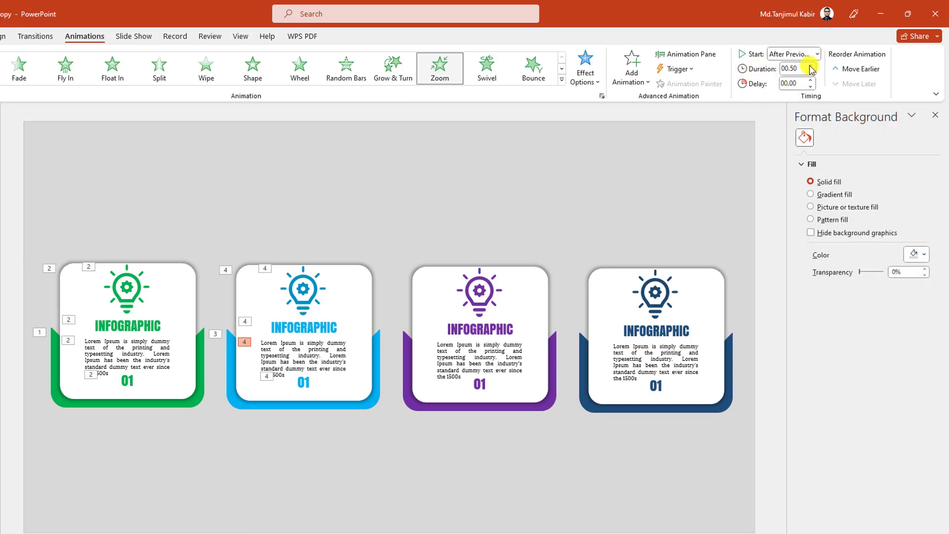
pyautogui.click(364, 398)
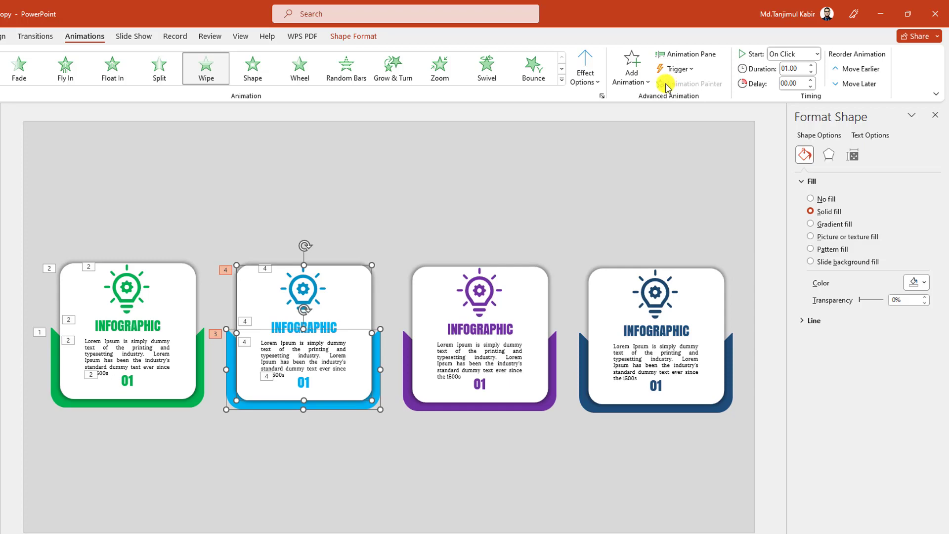
# - Wipe in the purple card and zoom its lightbulb icon in After Previous
pyautogui.click(350, 407)
pyautogui.click(413, 385)
pyautogui.click(206, 76)
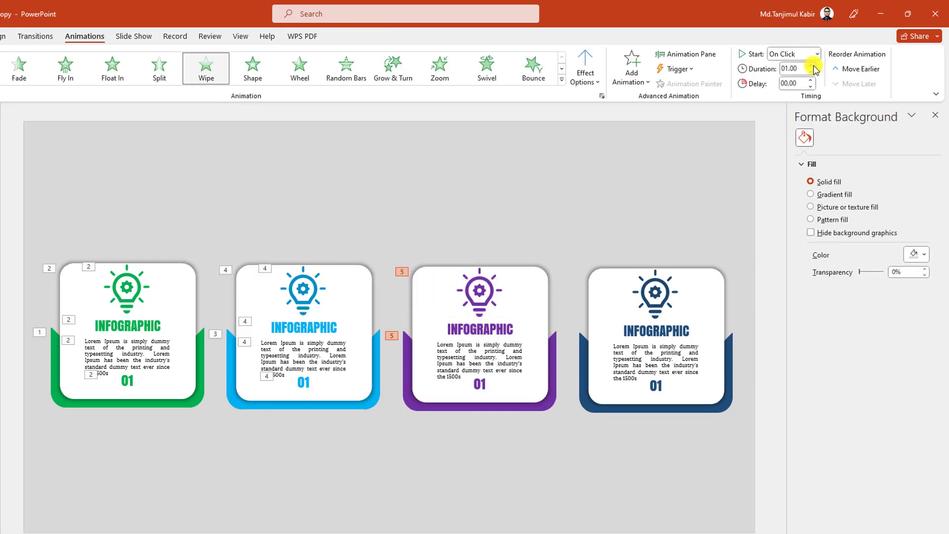
pyautogui.click(478, 292)
pyautogui.click(562, 79)
pyautogui.click(730, 179)
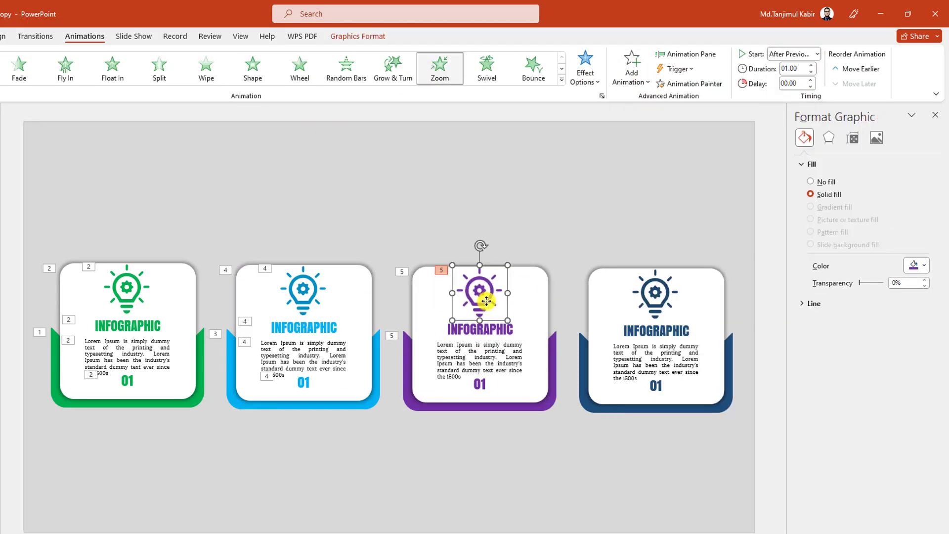
pyautogui.click(815, 55)
pyautogui.click(791, 68)
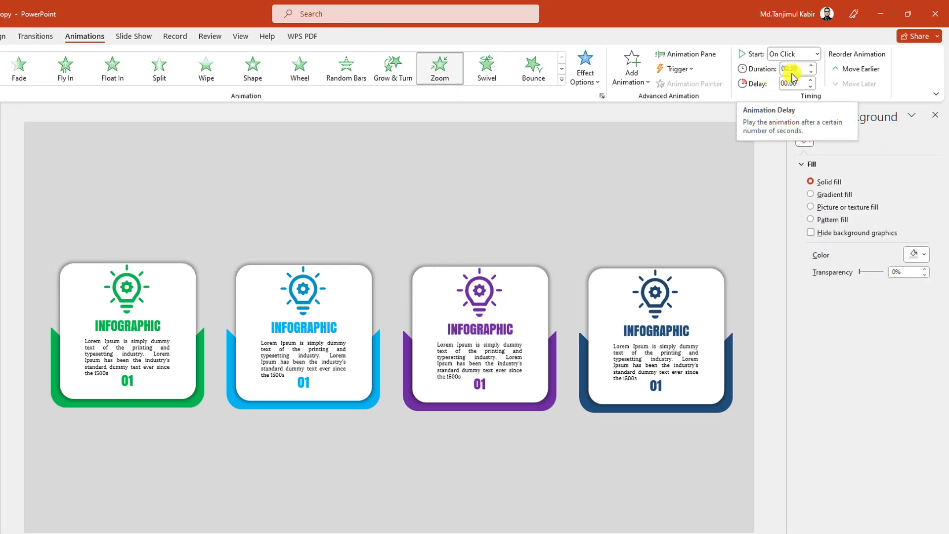
pyautogui.click(784, 85)
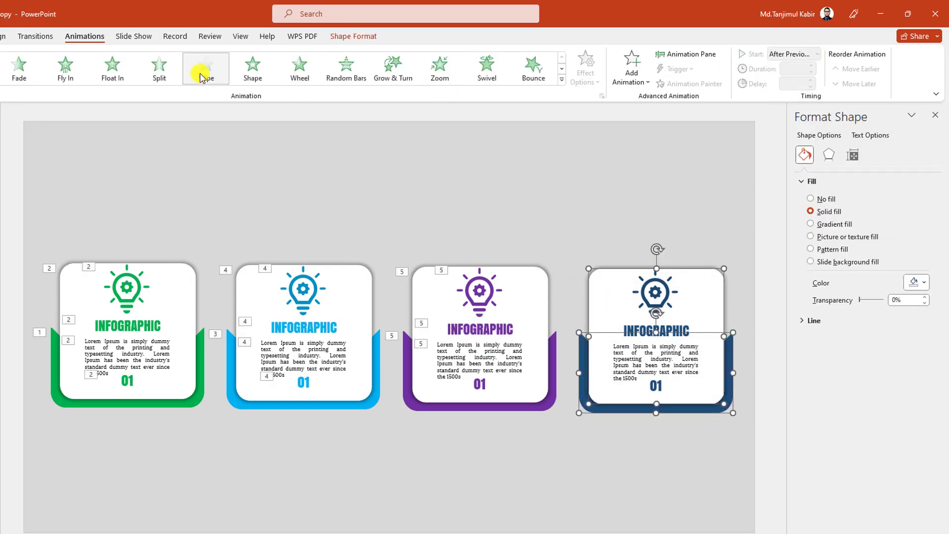
# - Wipe in the navy card and add a follow-up animation starting After Previous
pyautogui.click(204, 70)
pyautogui.click(635, 80)
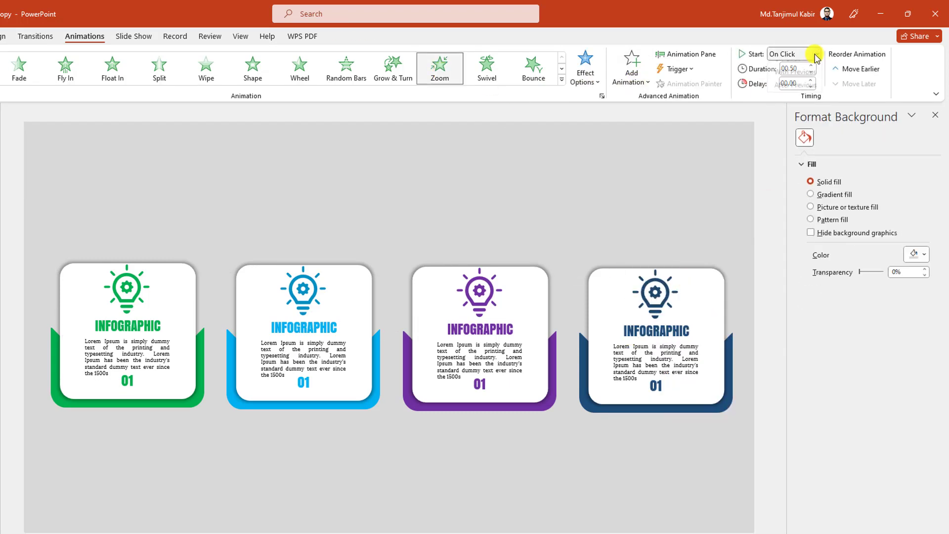
pyautogui.click(651, 367)
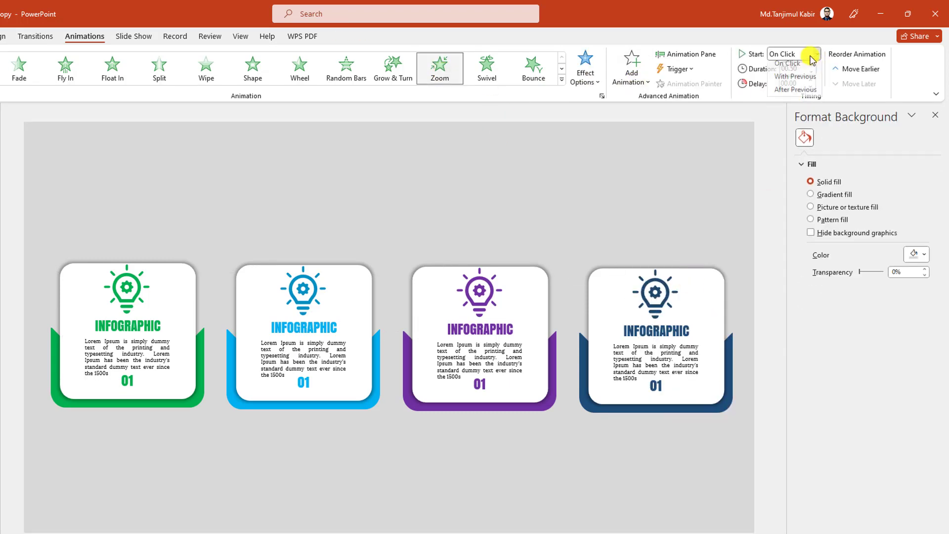
pyautogui.click(801, 91)
pyautogui.click(423, 438)
pyautogui.click(307, 386)
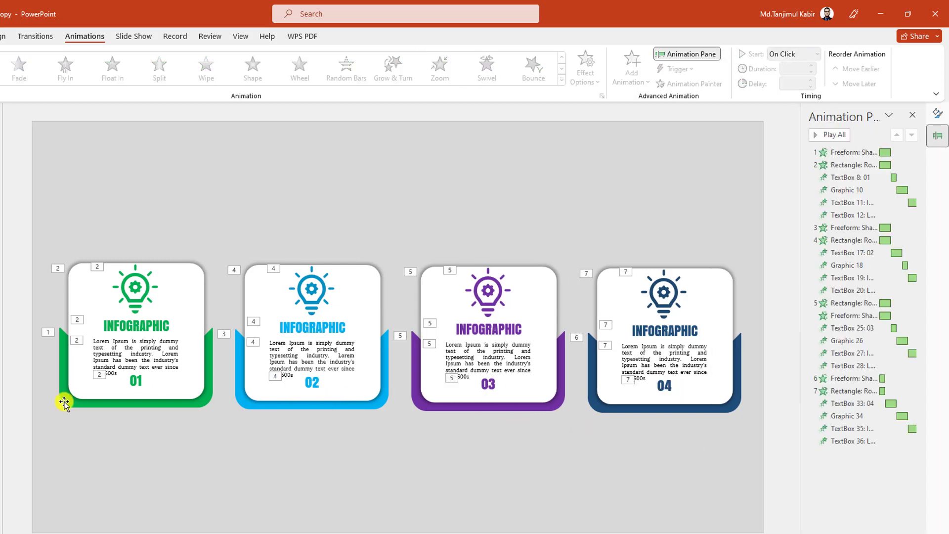
# - Show the Animation Pane and set all four white panels to start With Previous
pyautogui.click(63, 399)
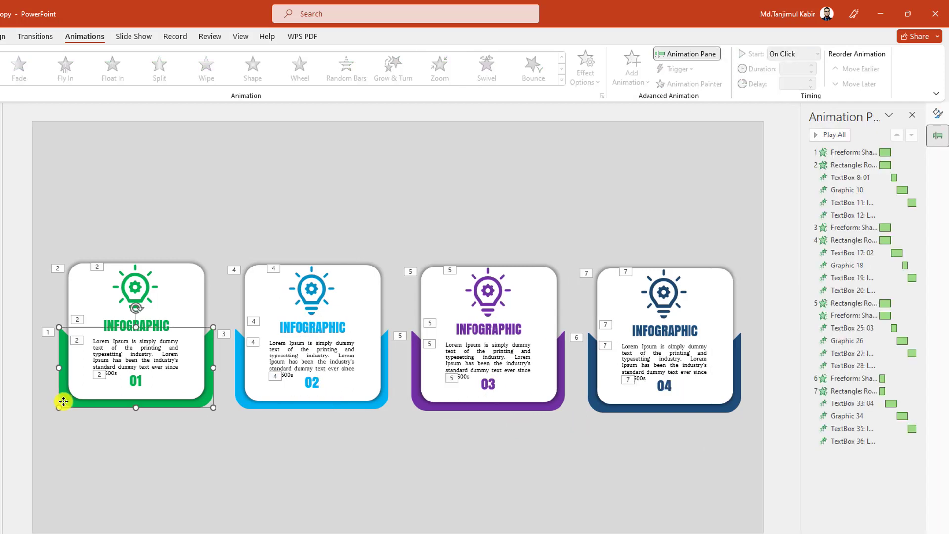
pyautogui.click(71, 376)
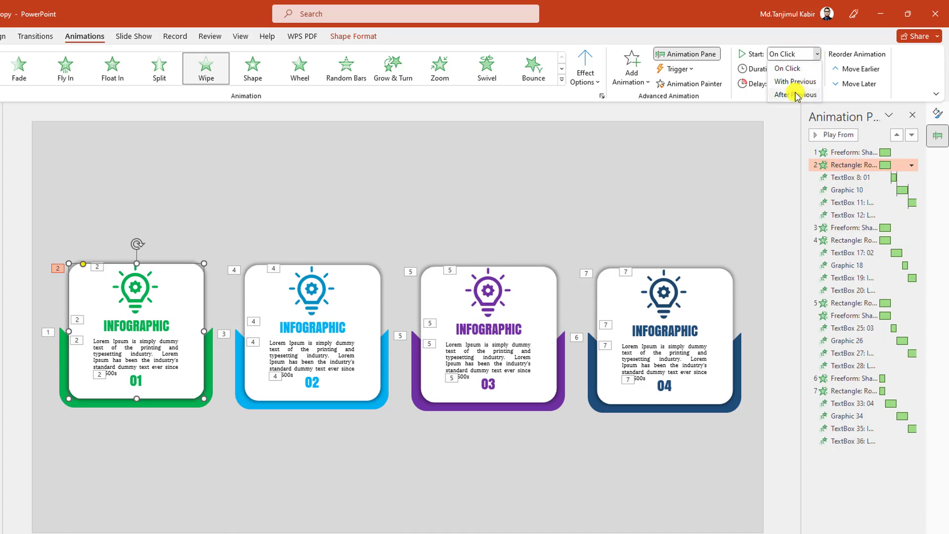
pyautogui.click(797, 83)
pyautogui.click(268, 394)
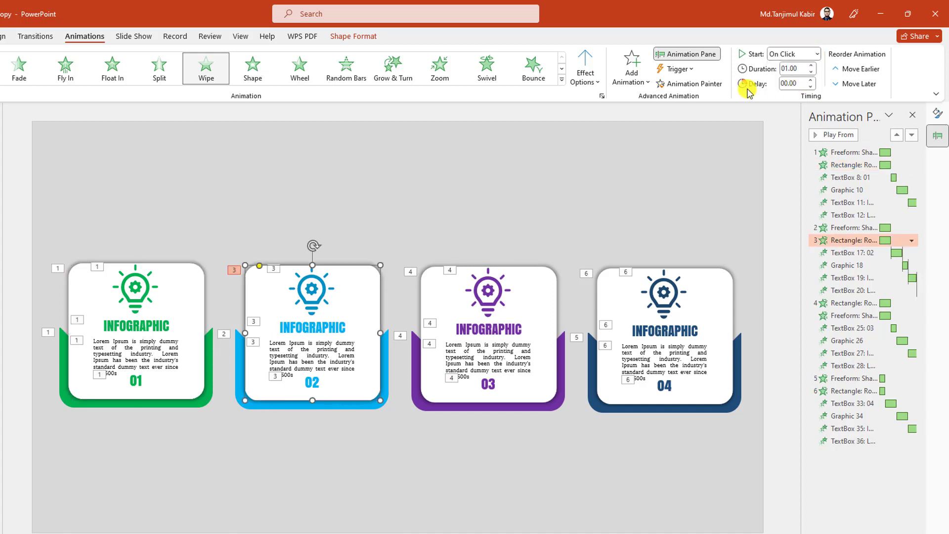
pyautogui.click(795, 81)
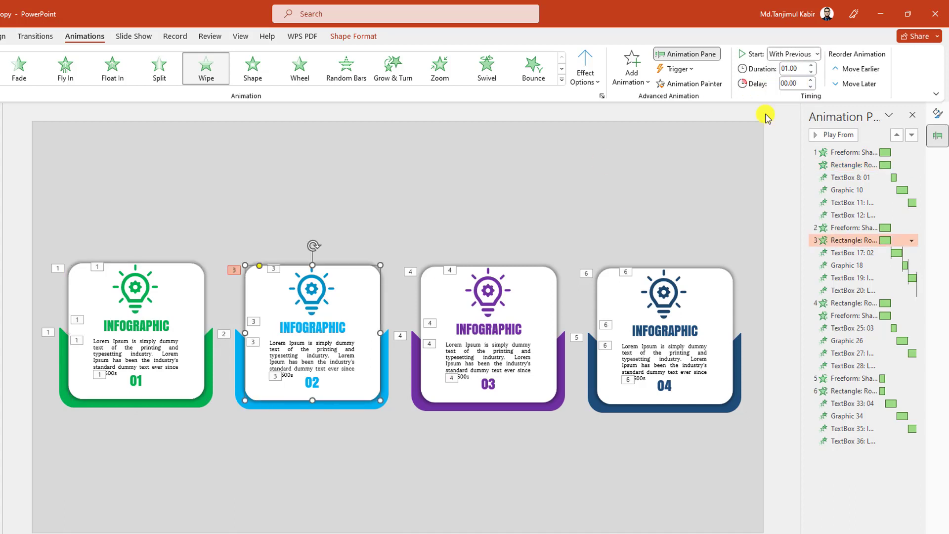
pyautogui.click(550, 368)
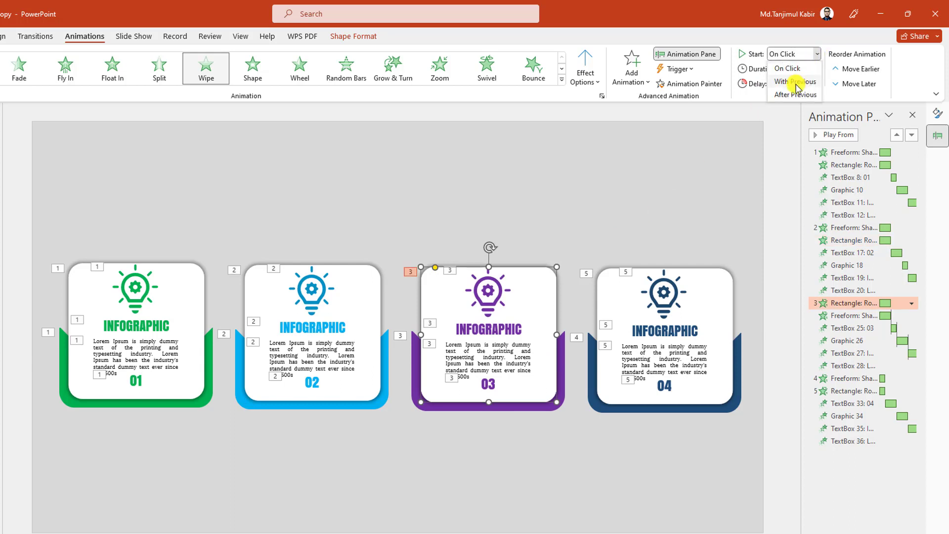
pyautogui.click(795, 82)
pyautogui.click(725, 293)
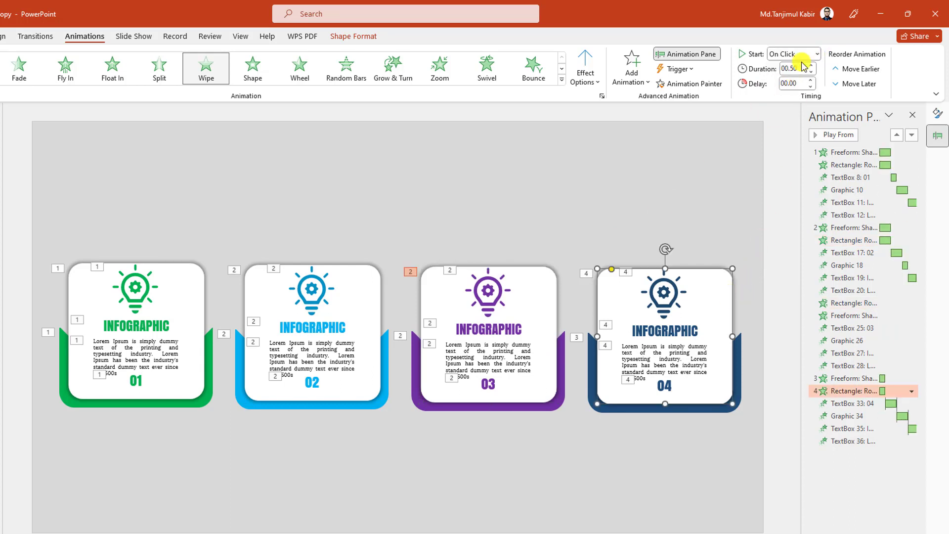
pyautogui.click(816, 54)
pyautogui.click(796, 82)
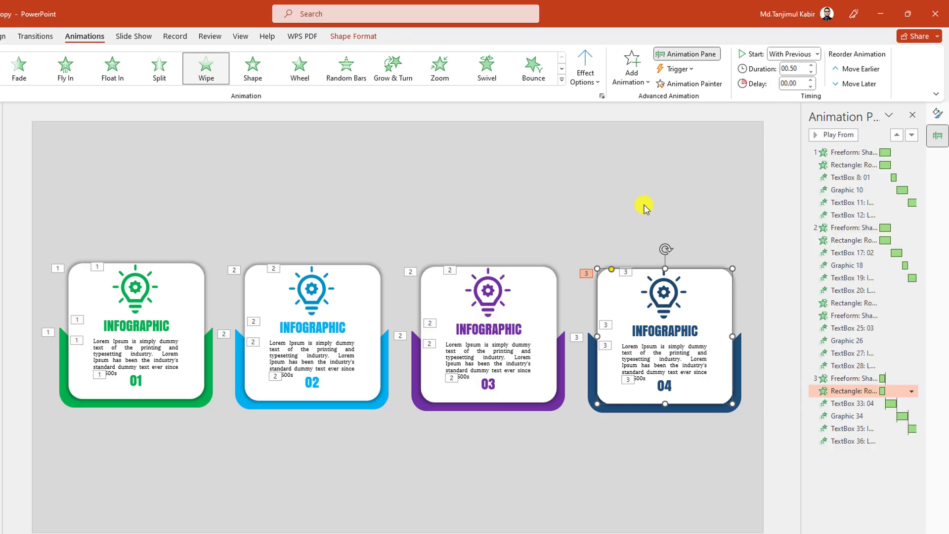